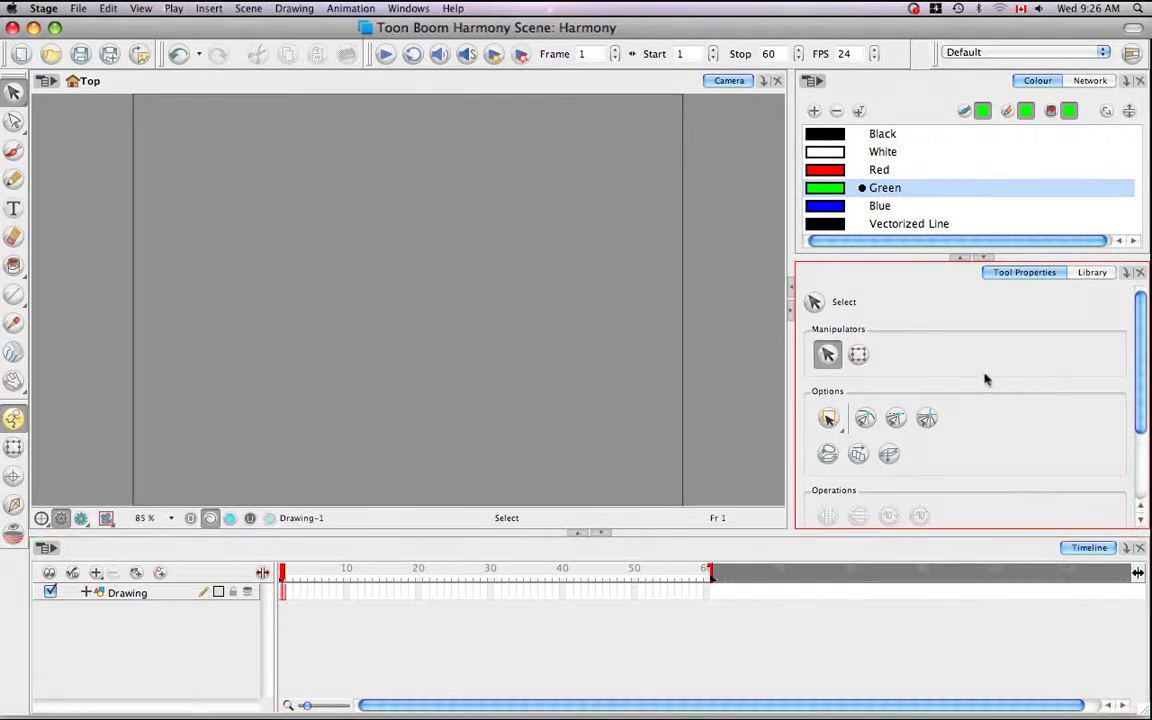
Flip between the Library and Tool Properties tabs, ending on Tool Properties
left_click(1092, 272)
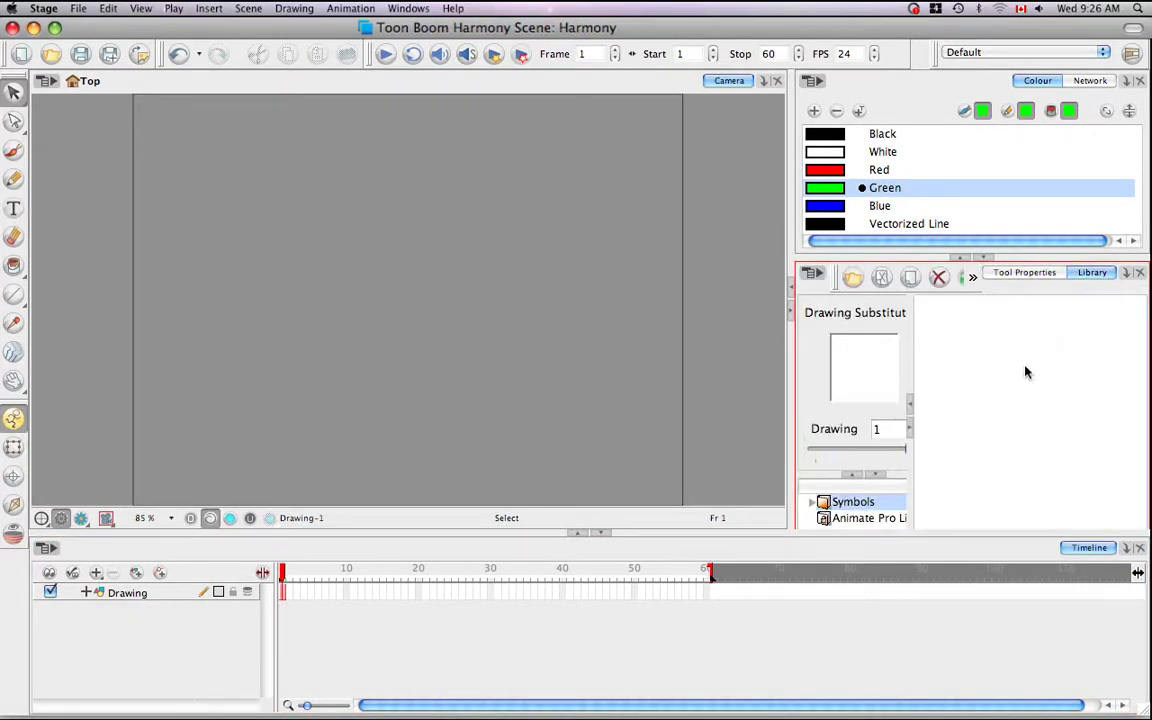
left_click(1039, 273)
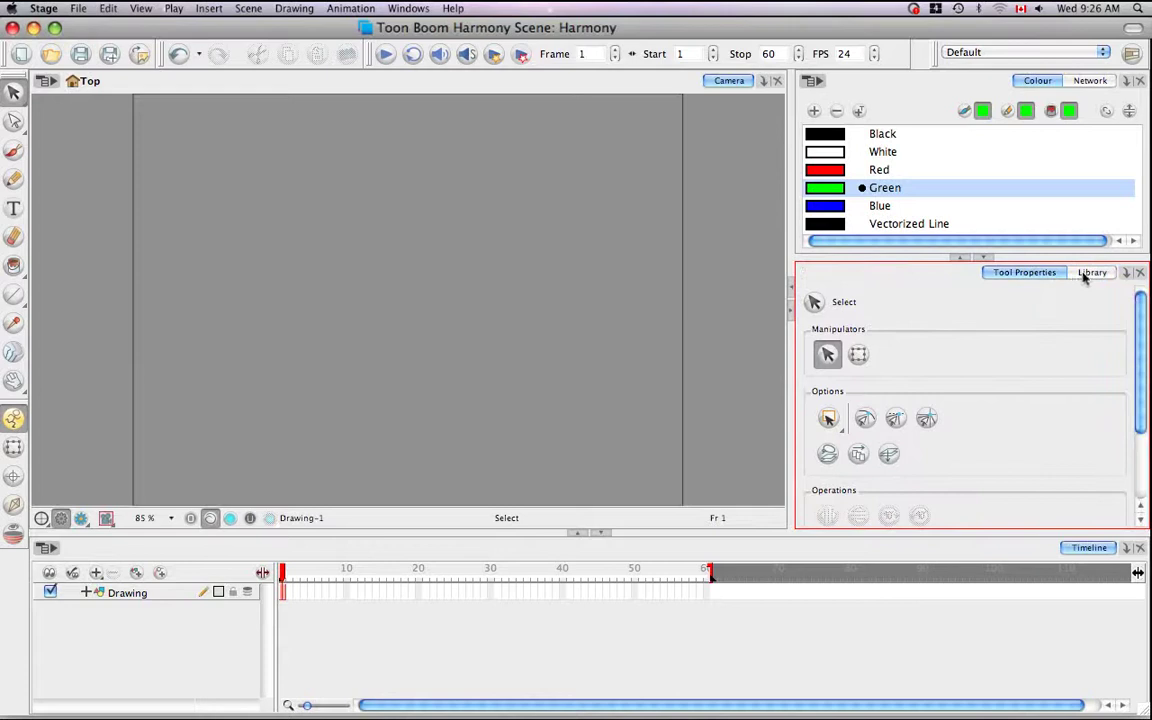
left_click(1078, 274)
left_click(1053, 273)
Compare the Colour and Network tabs, ending on the Colour palette with Green current
left_click(1095, 87)
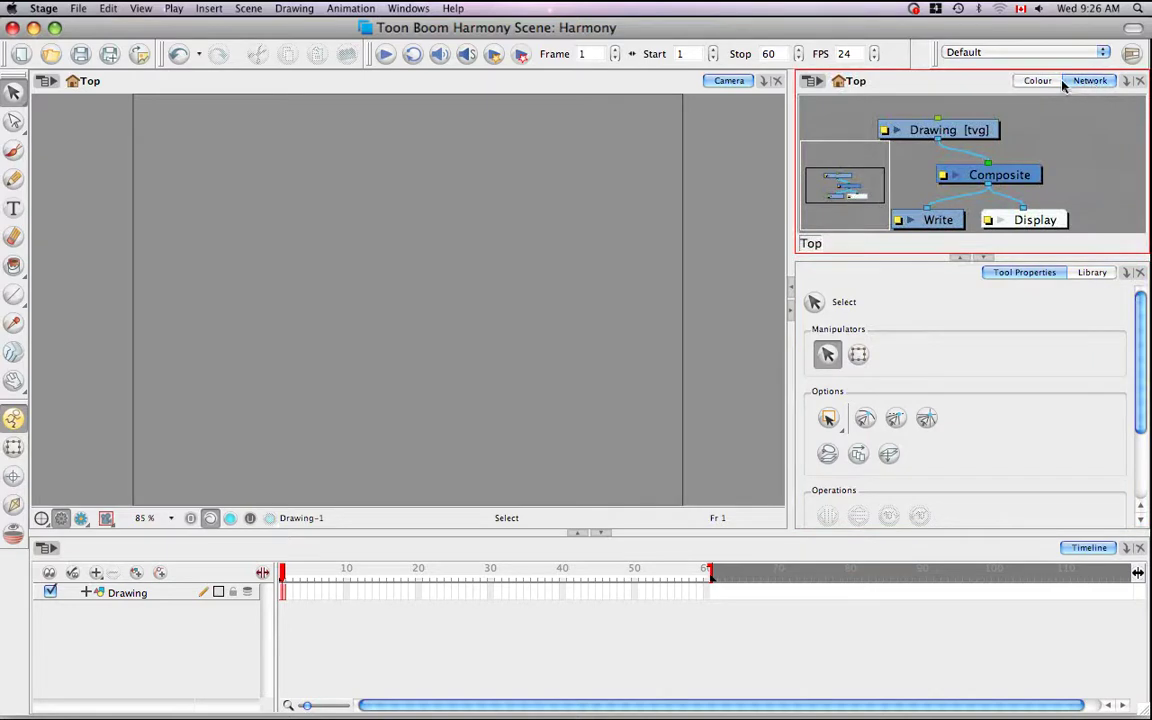
left_click(1045, 81)
left_click(1090, 84)
left_click(1056, 84)
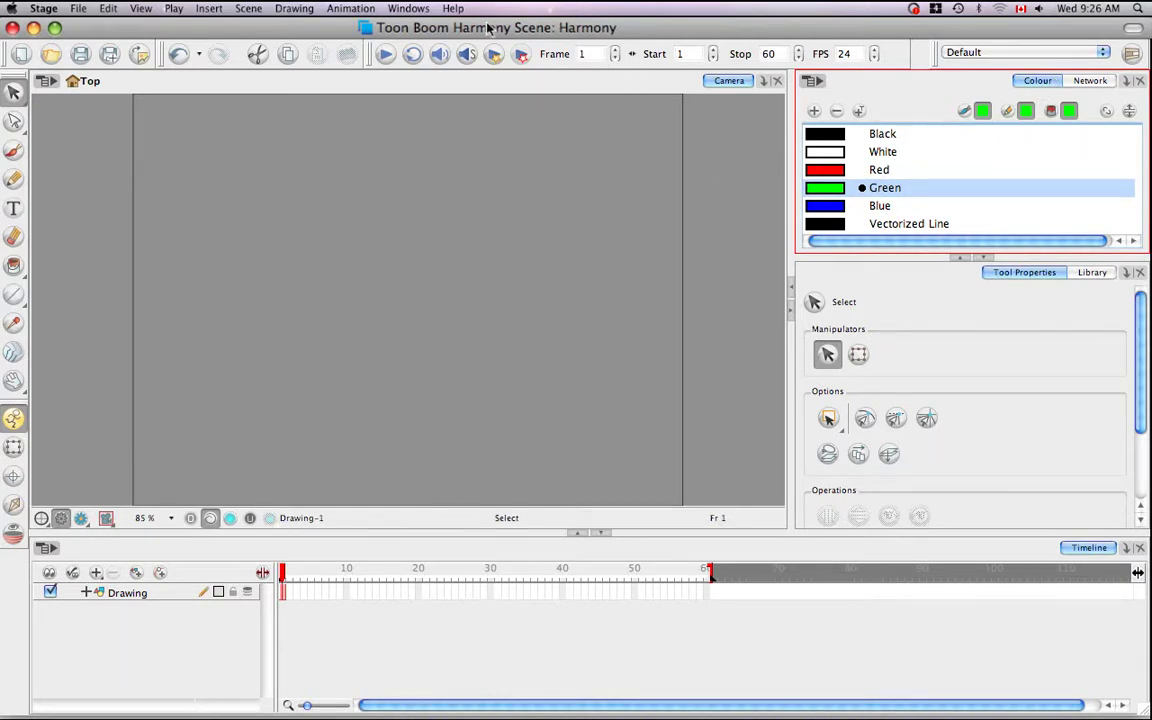
left_click(410, 8)
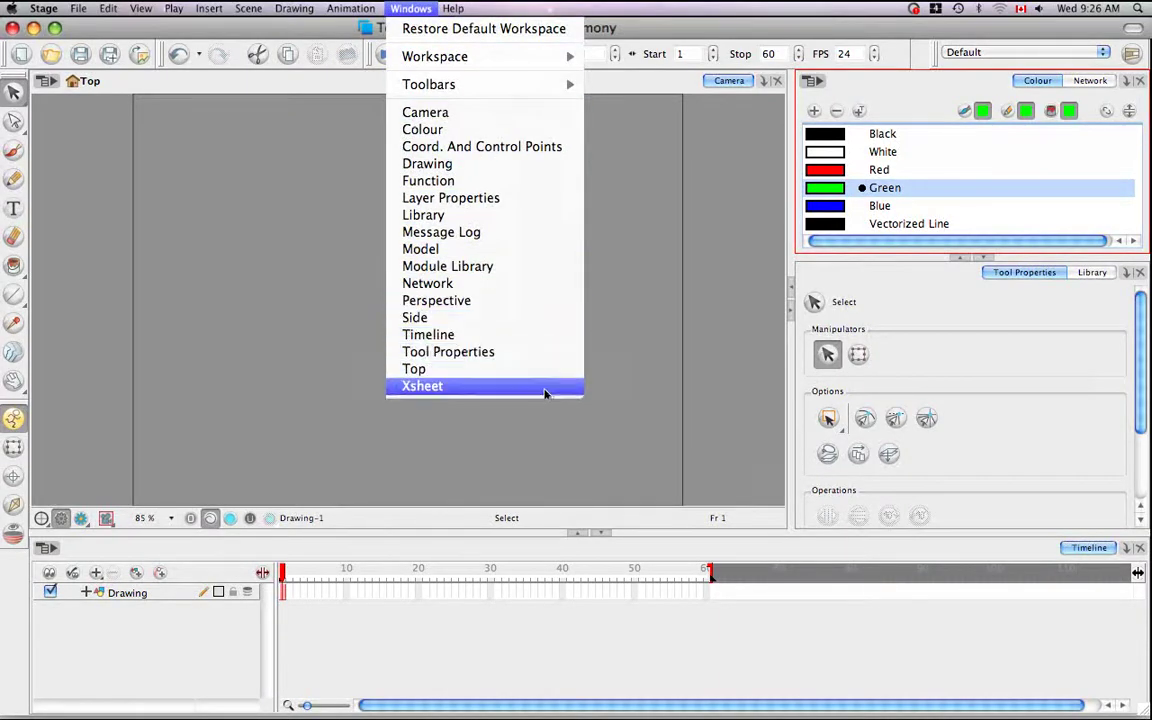
left_click(510, 266)
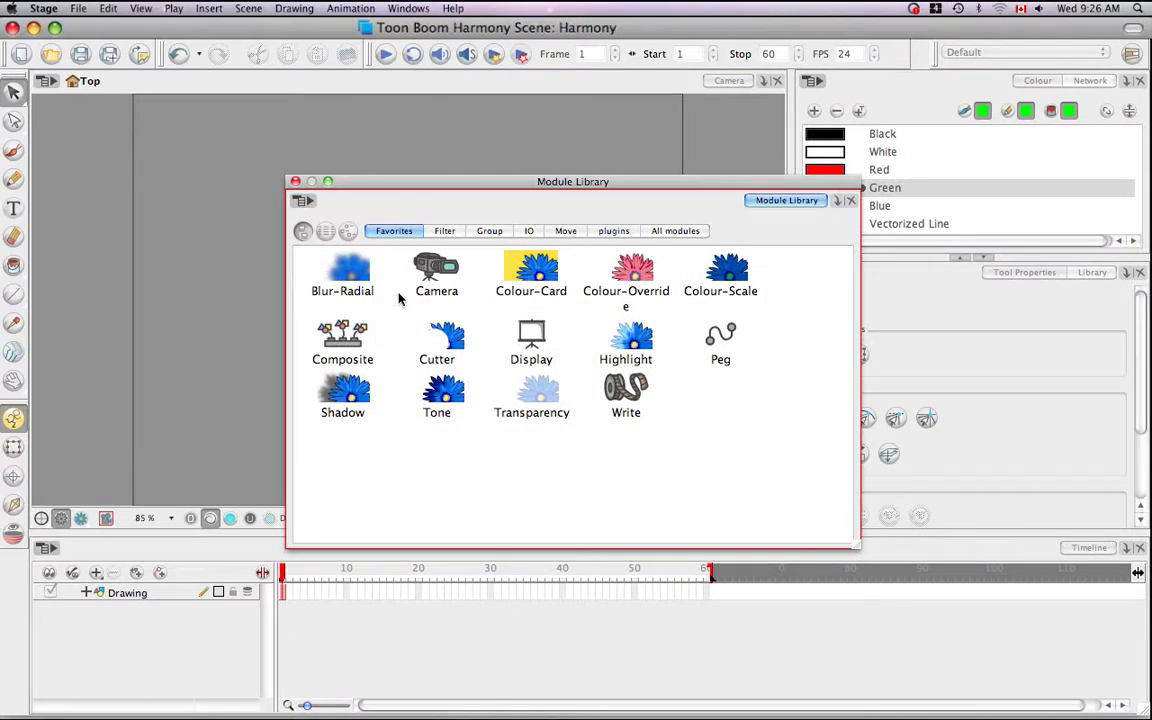
left_click(295, 182)
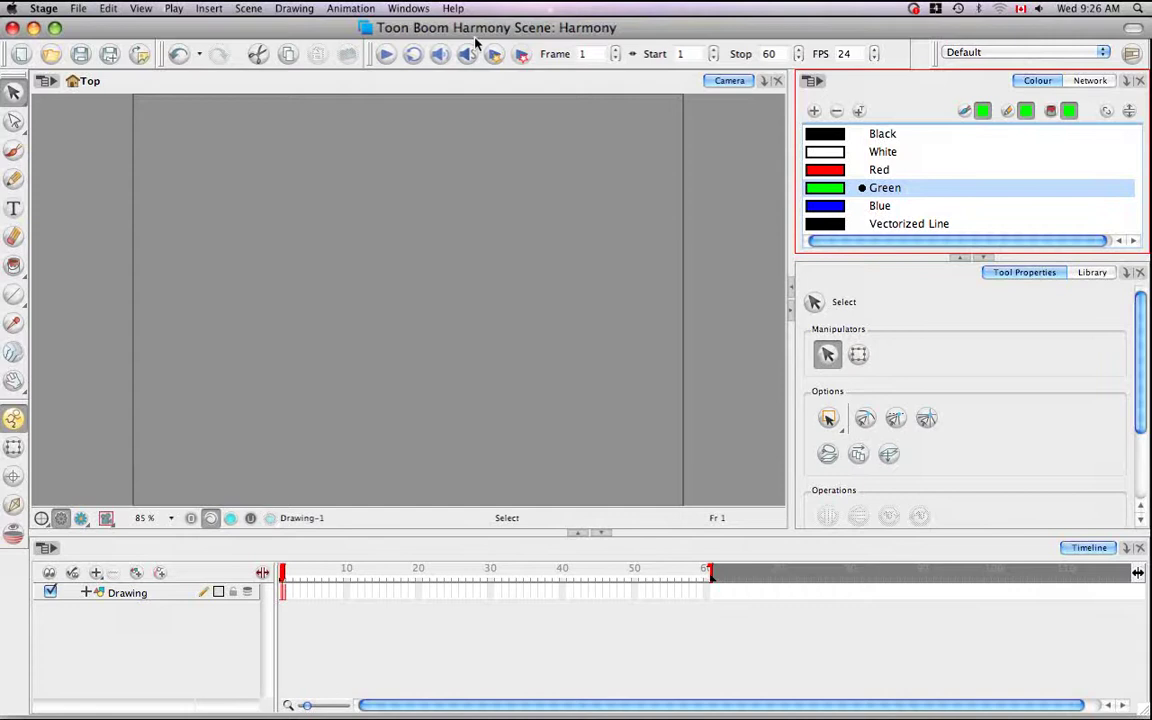
left_click(425, 9)
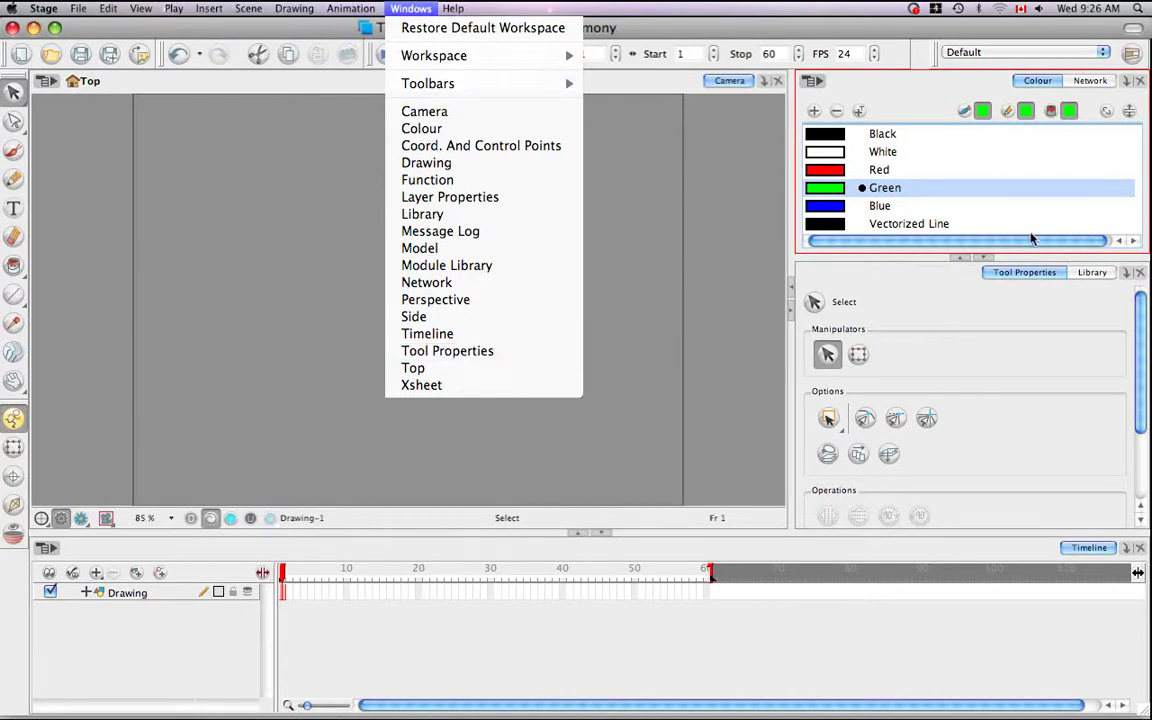
left_click(500, 351)
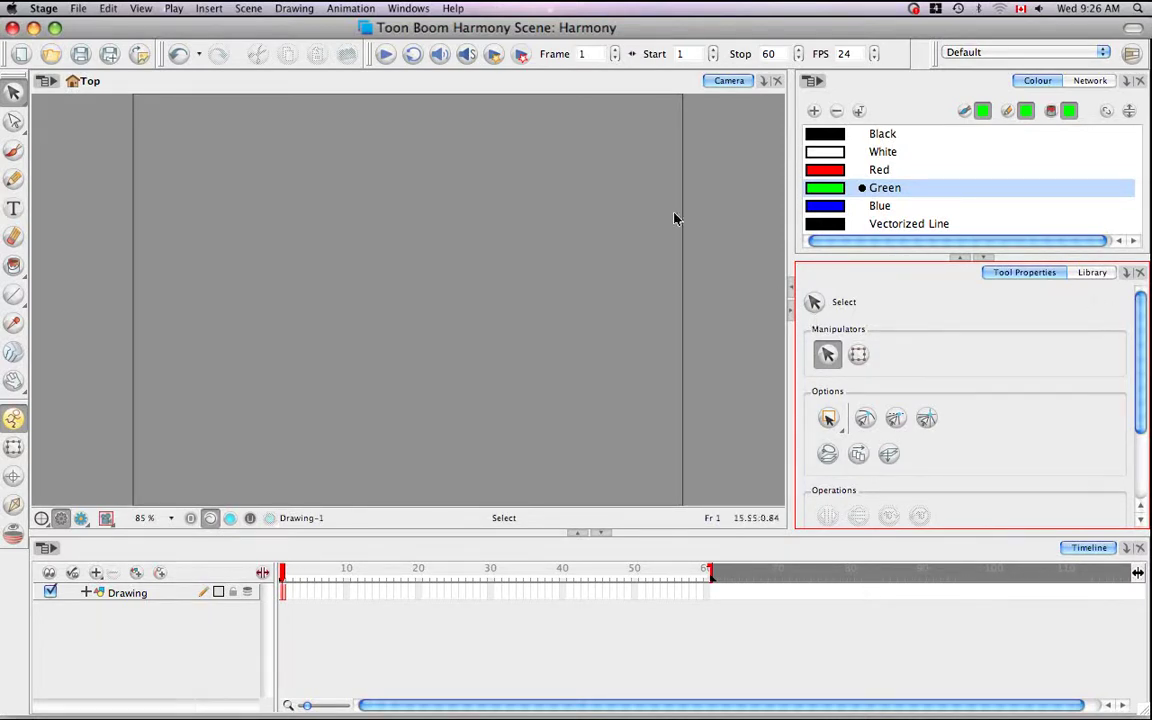
left_click(397, 9)
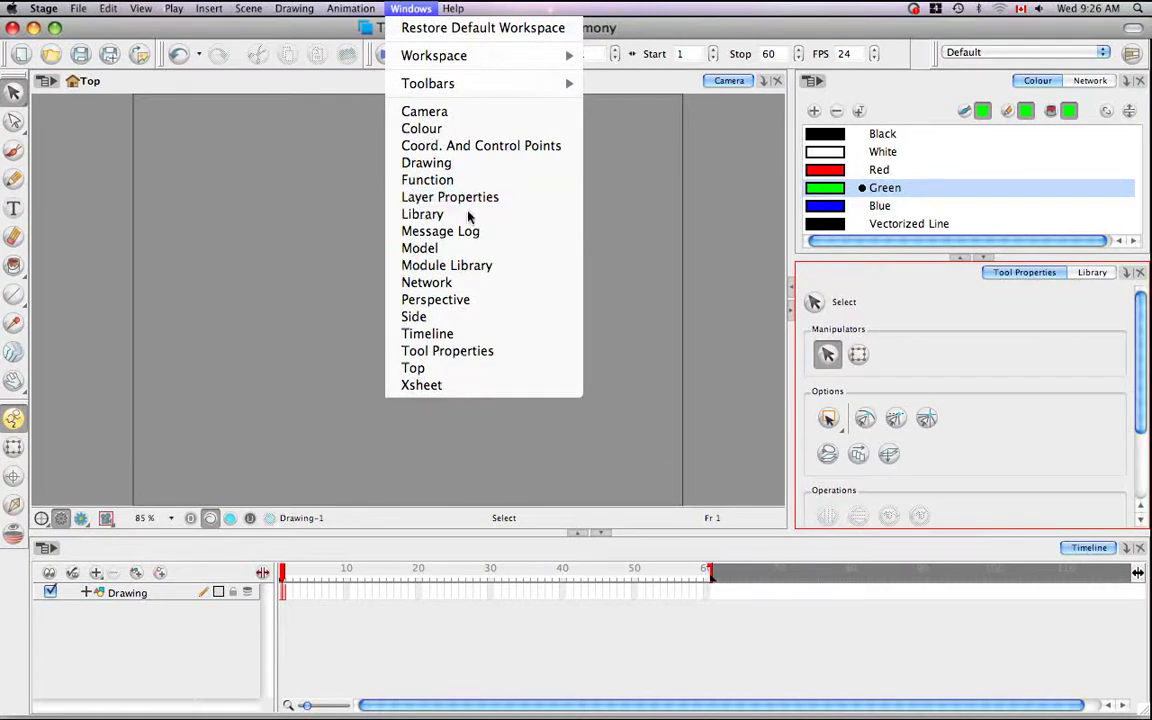
left_click(628, 219)
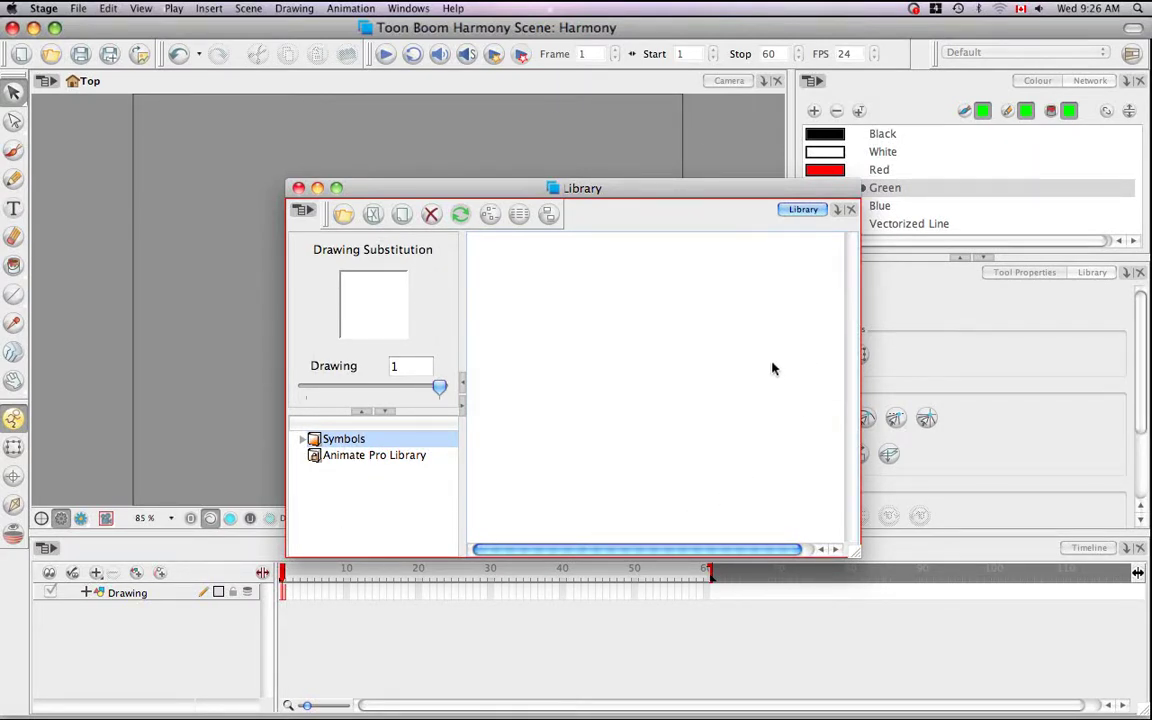
left_click(298, 188)
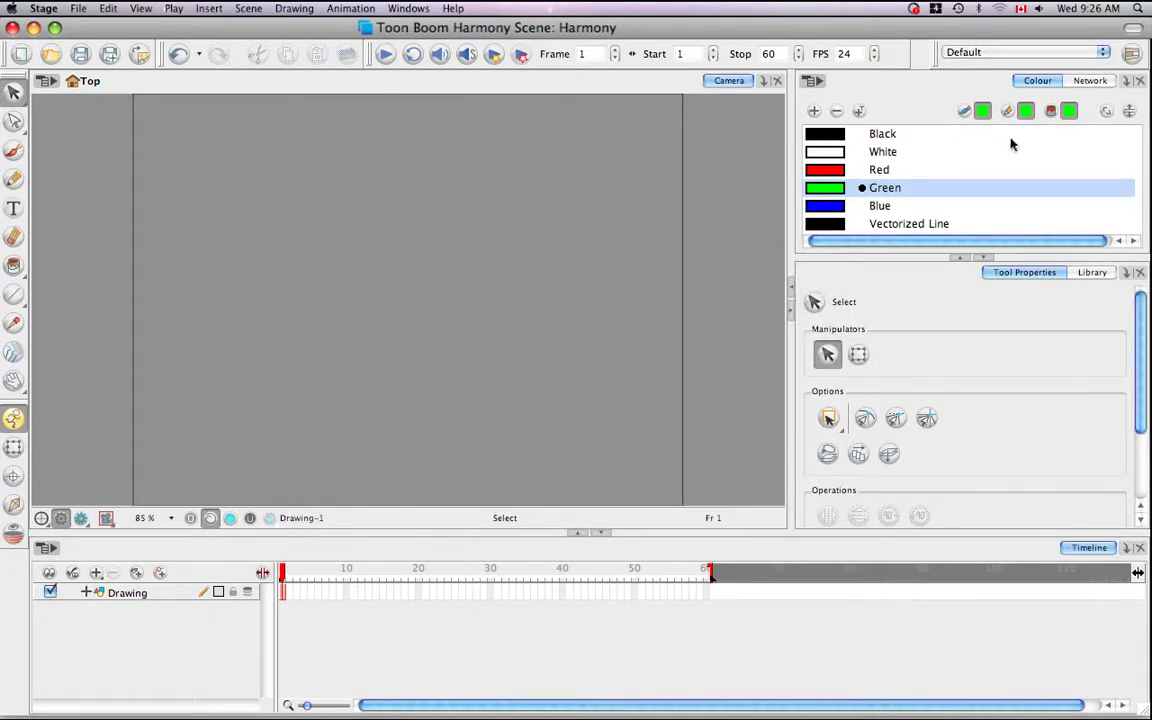
Pull the Colour palette out into a floating window, then shorten and reposition it
left_click(1040, 85)
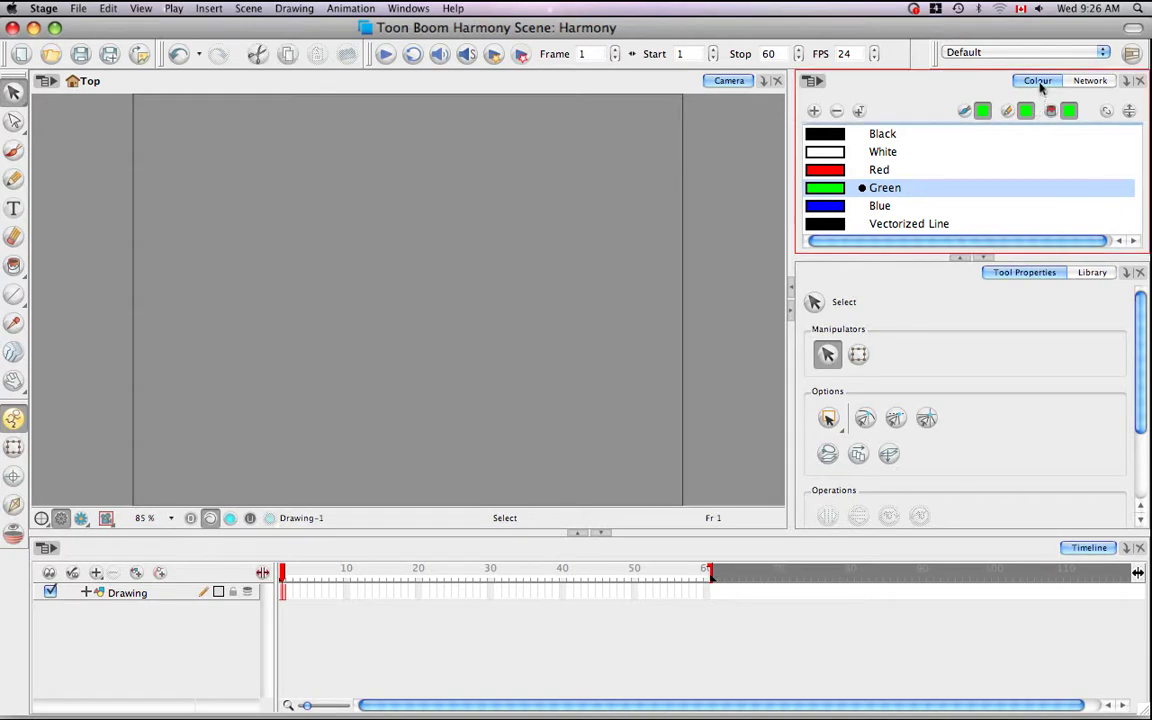
left_click_drag(1040, 85, 384, 205)
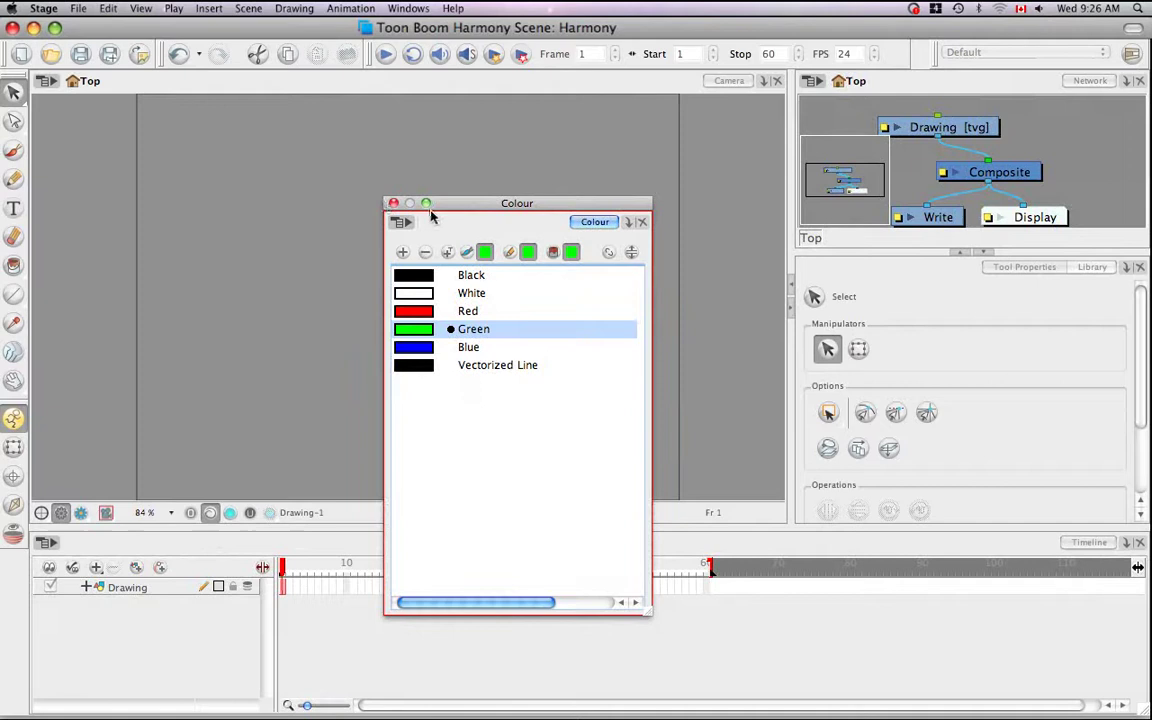
left_click_drag(432, 205, 436, 146)
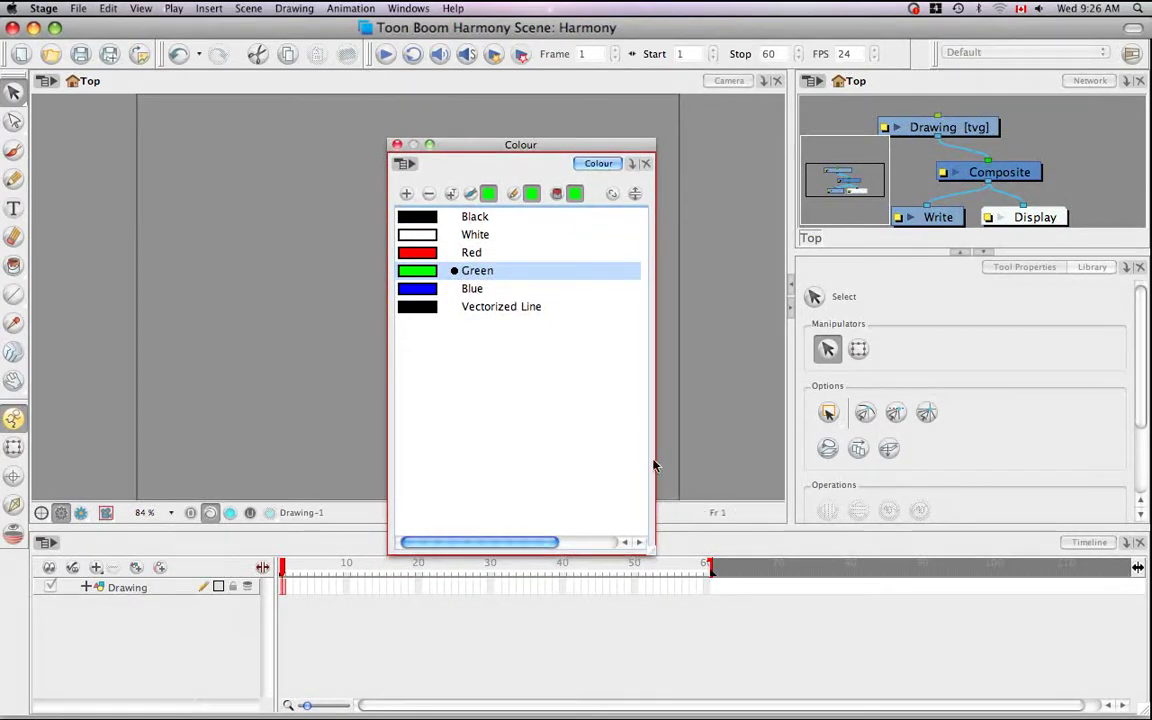
left_click_drag(653, 465, 654, 407)
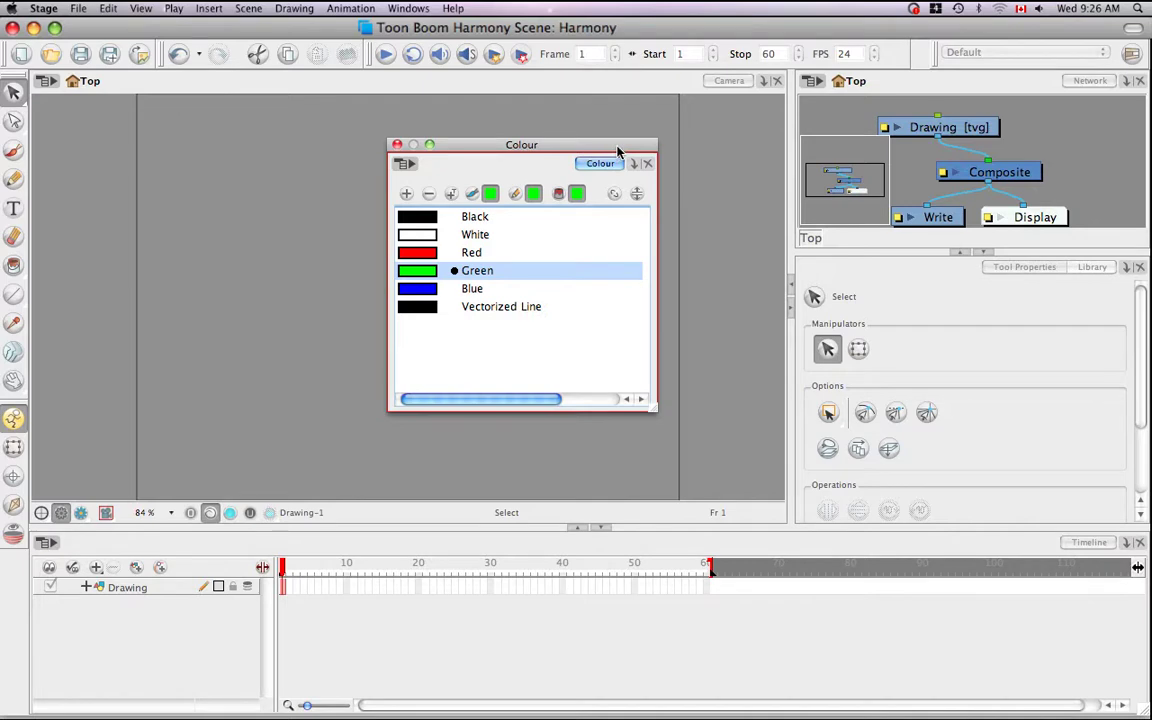
mouse_move(618, 151)
left_mouse_down()
mouse_move(180, 250)
mouse_move(816, 225)
mouse_move(1110, 495)
mouse_move(449, 288)
mouse_move(574, 163)
left_mouse_up()
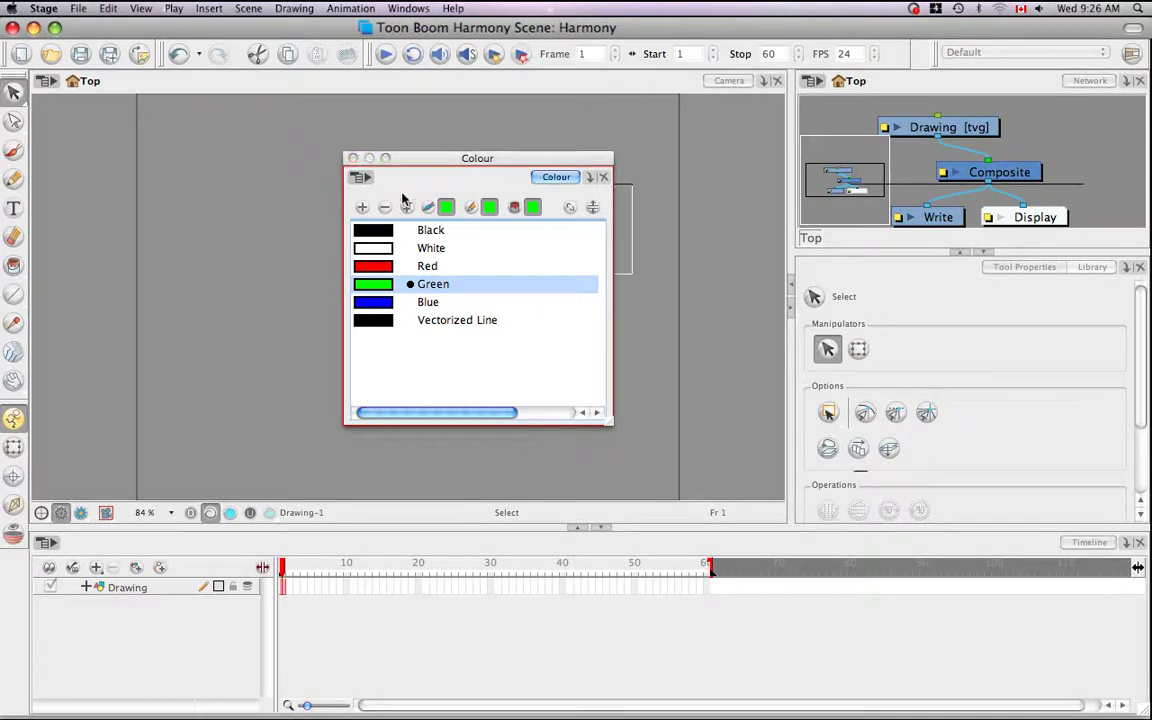
Dock the Colour palette left of the Camera view and adjust the surrounding splitters
left_click_drag(403, 199, 46, 197)
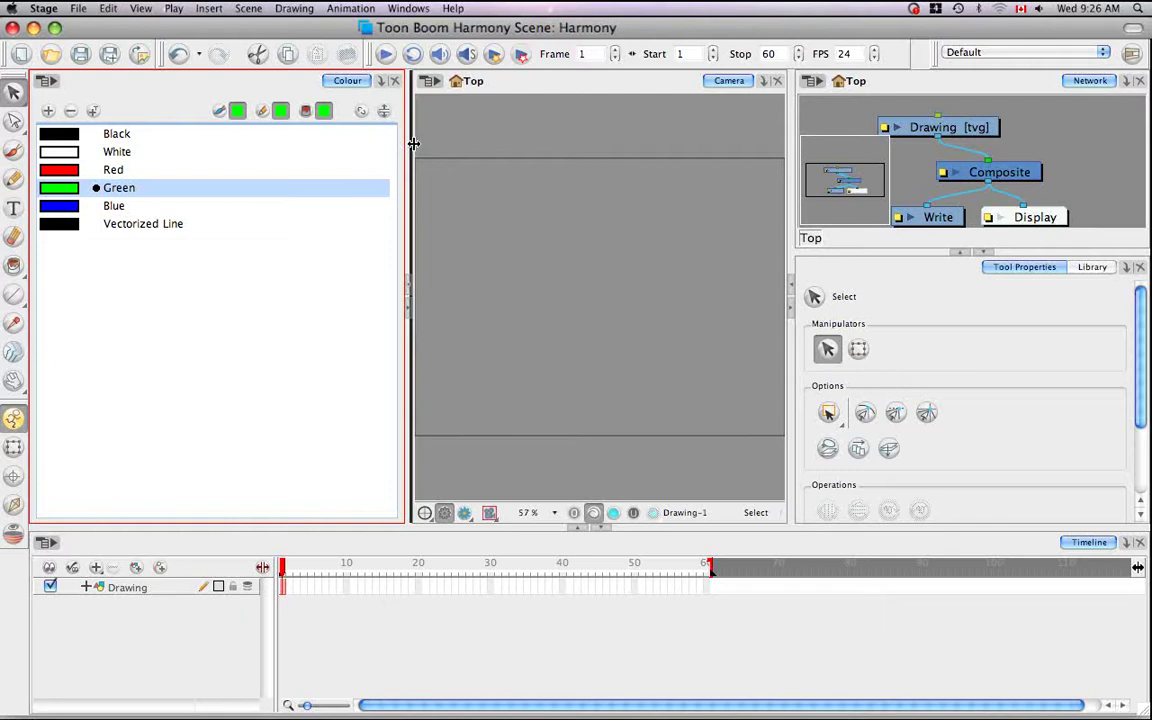
mouse_move(413, 144)
left_mouse_down()
mouse_move(504, 147)
mouse_move(413, 160)
left_mouse_up()
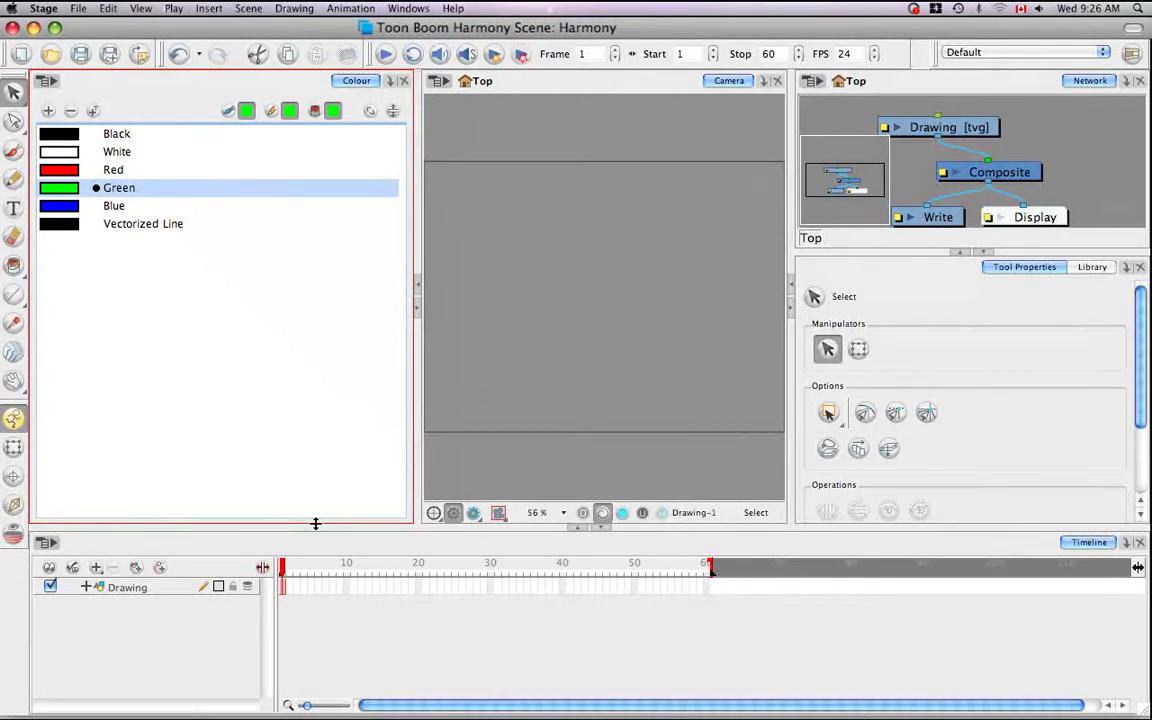
left_click_drag(315, 523, 312, 420)
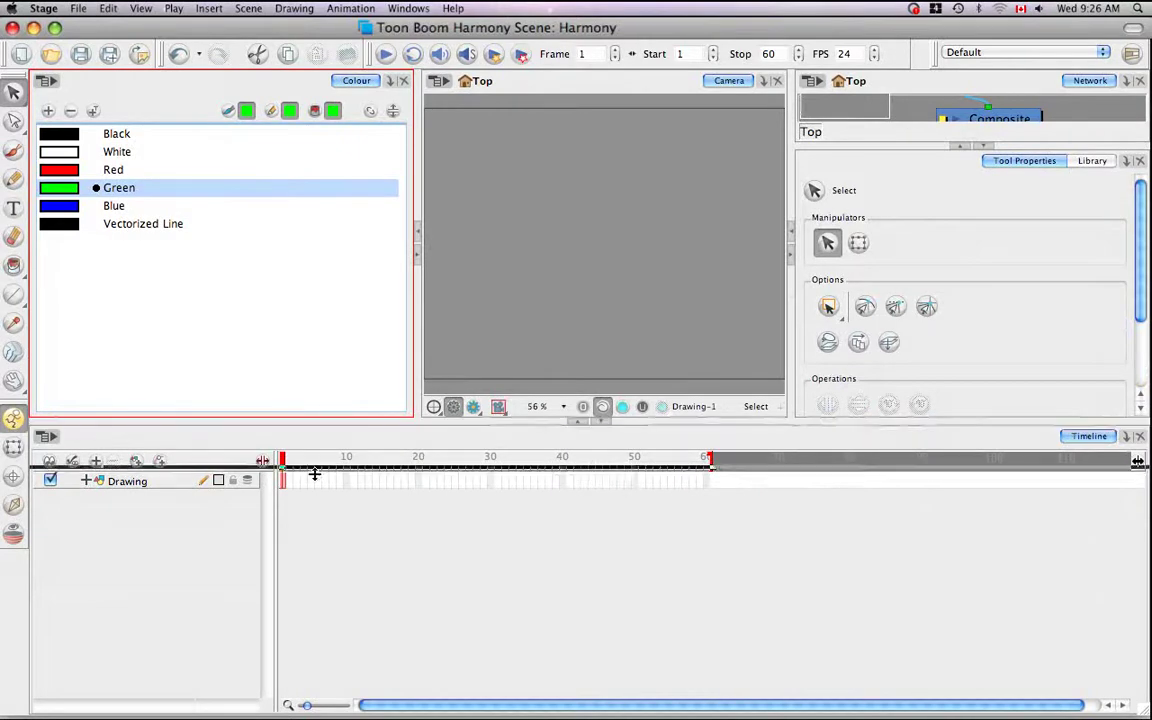
left_click_drag(314, 474, 321, 537)
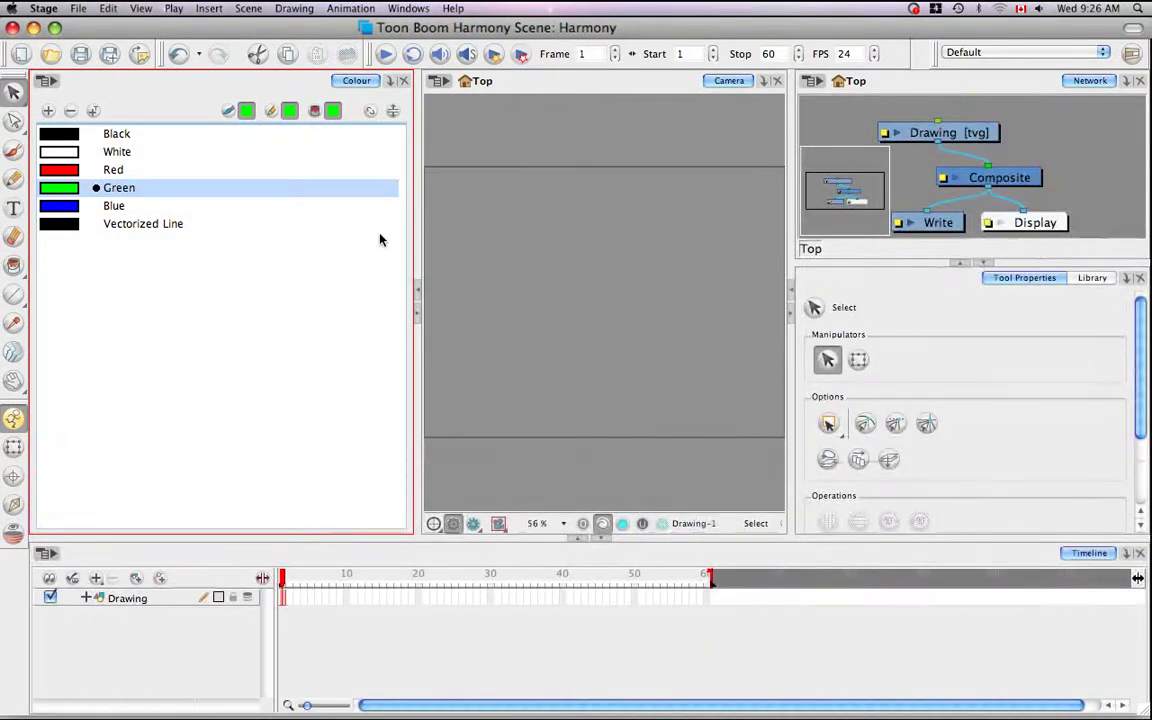
left_click(418, 314)
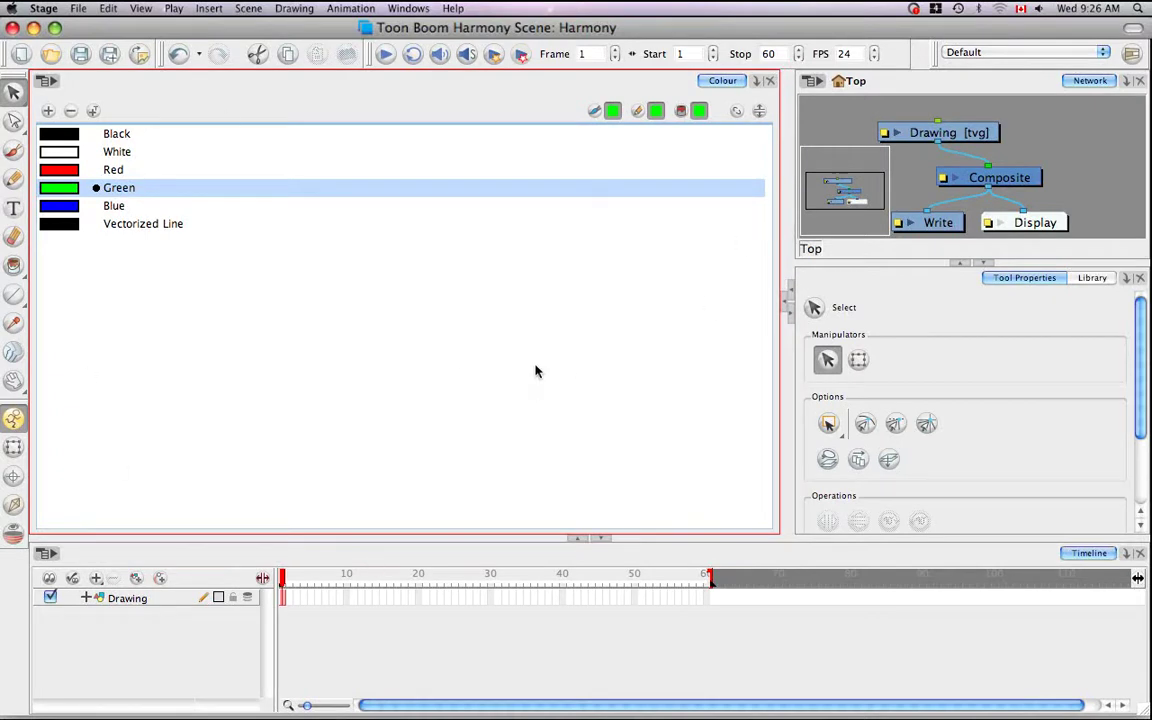
left_click(786, 305)
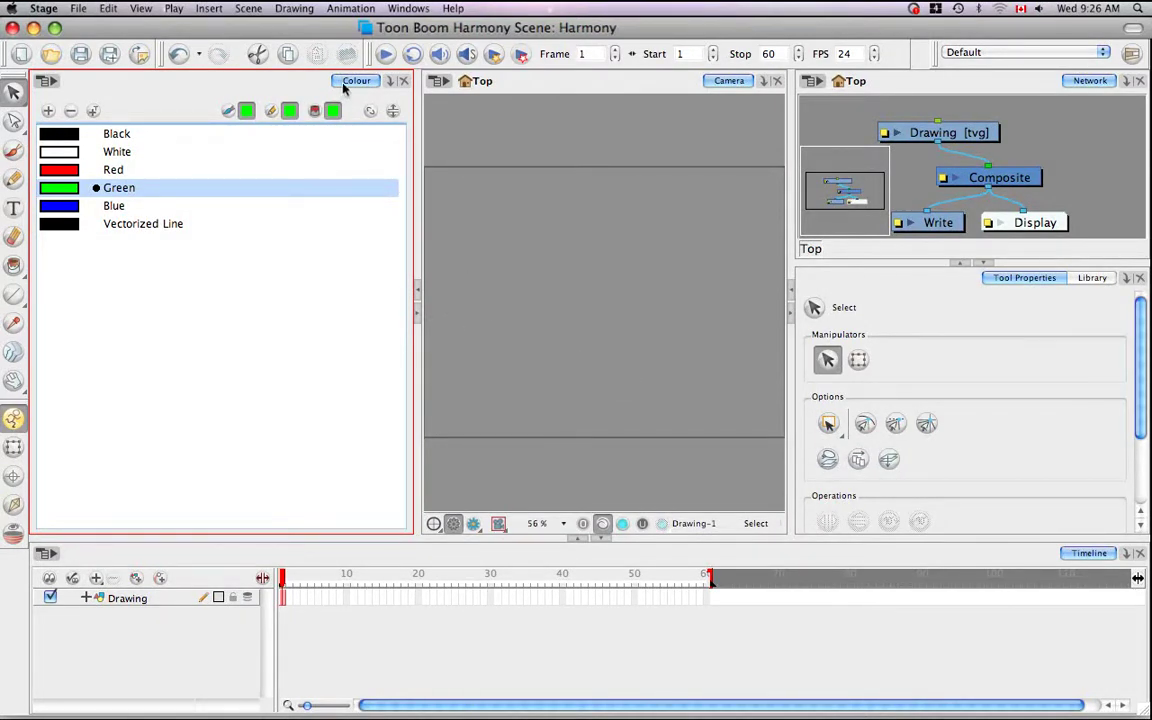
Float the Colour palette, dock it as a tab beside Tool Properties and Library, then remove it
mouse_move(310, 82)
left_mouse_down()
mouse_move(549, 293)
mouse_move(521, 248)
left_mouse_up()
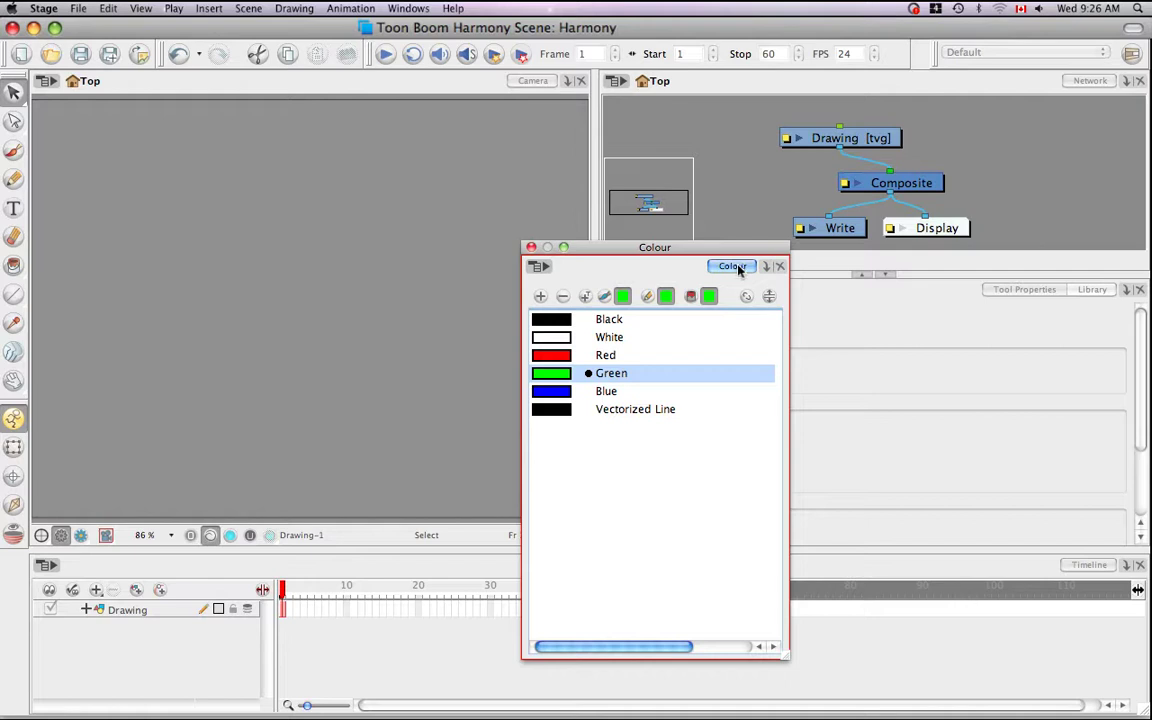
left_click(849, 300)
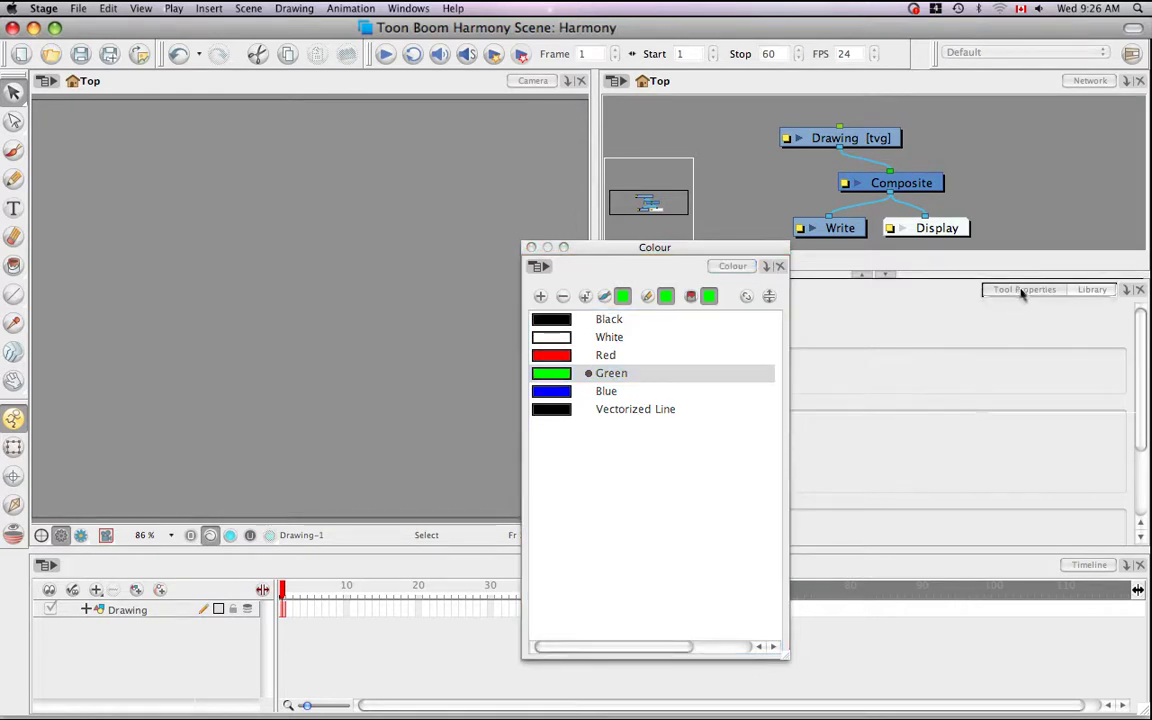
left_click_drag(1022, 291, 1018, 290)
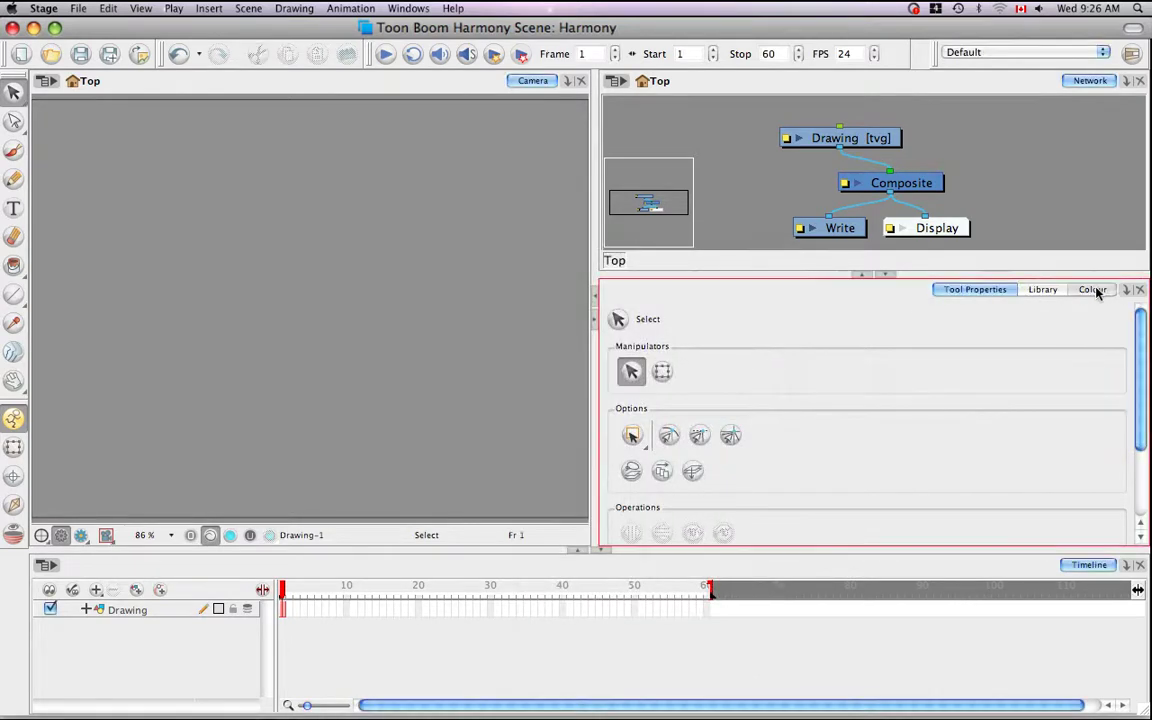
left_click(1093, 290)
left_click(1042, 290)
left_click(975, 290)
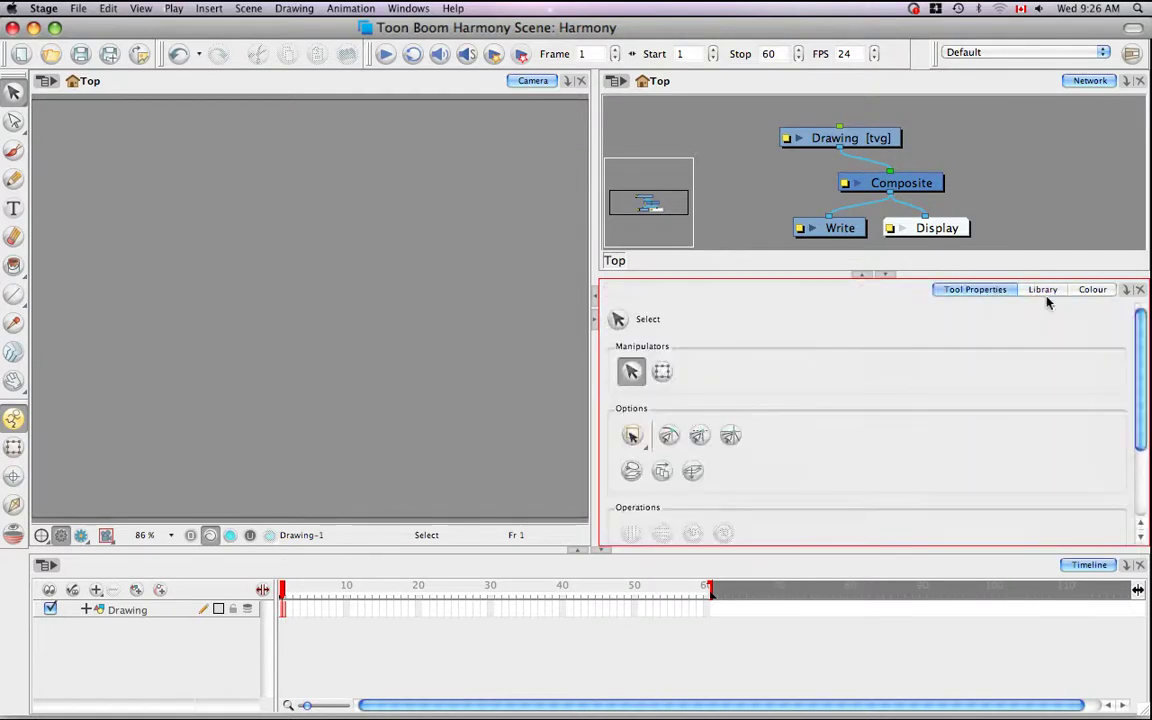
left_click(1082, 291)
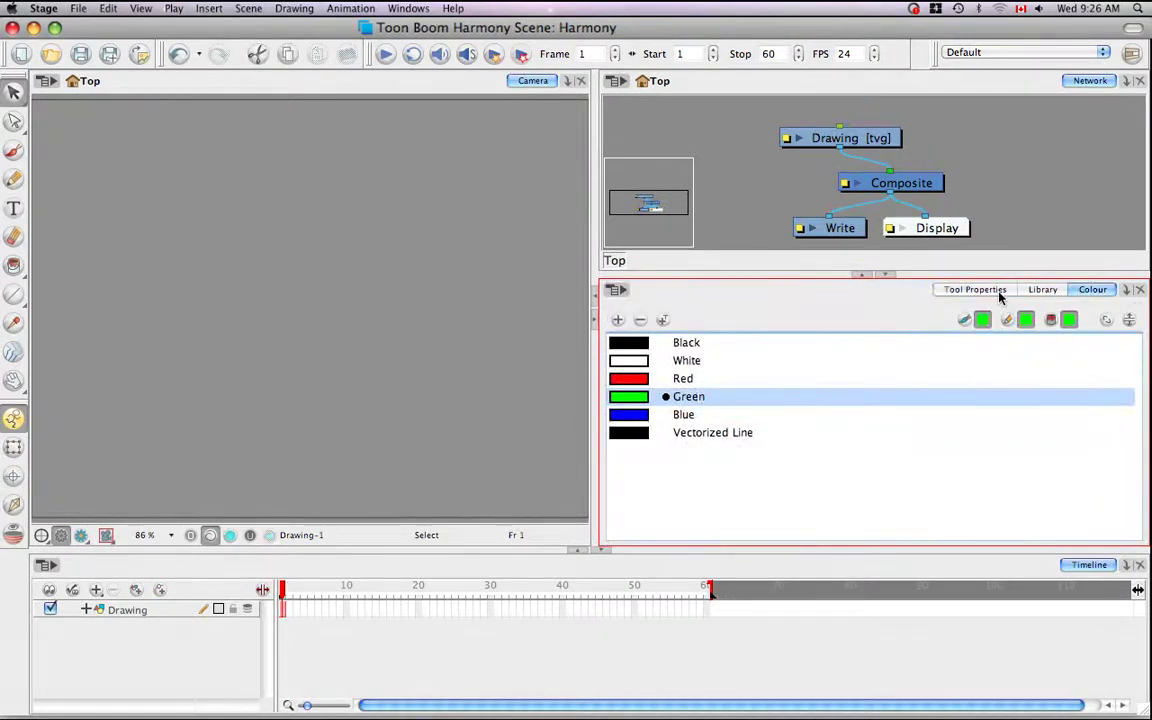
left_click(1141, 290)
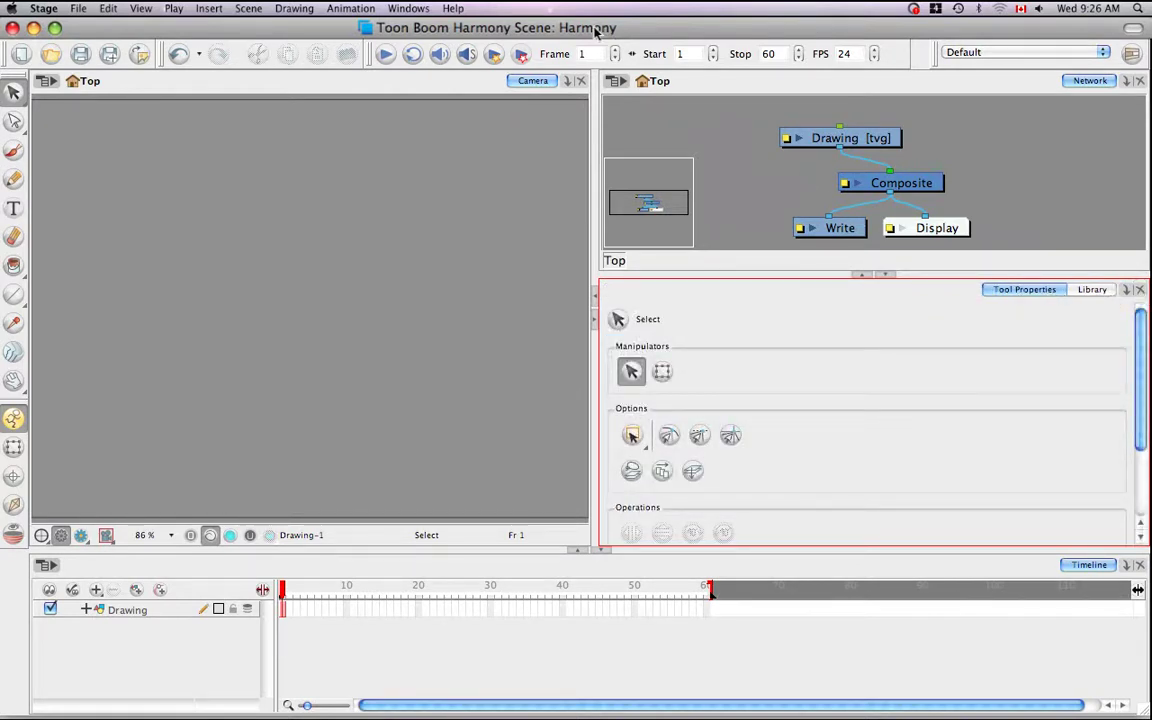
Add a Colour view from the Windows menu, float it, and close it
left_click(410, 9)
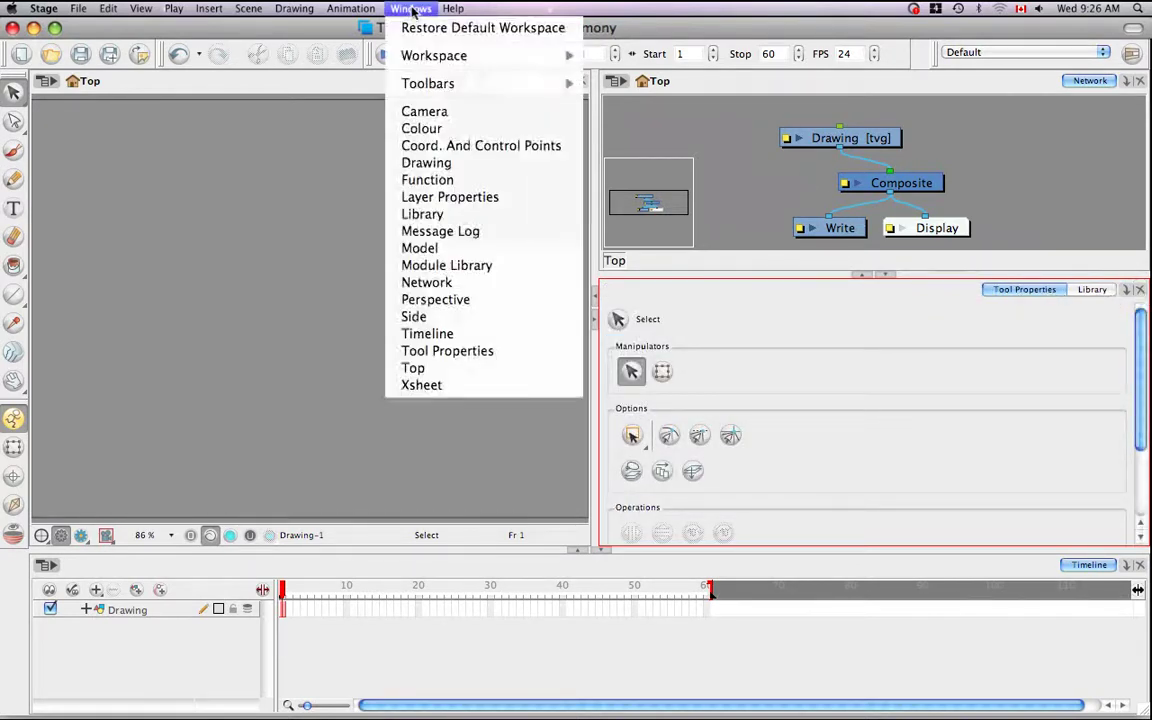
left_click(410, 128)
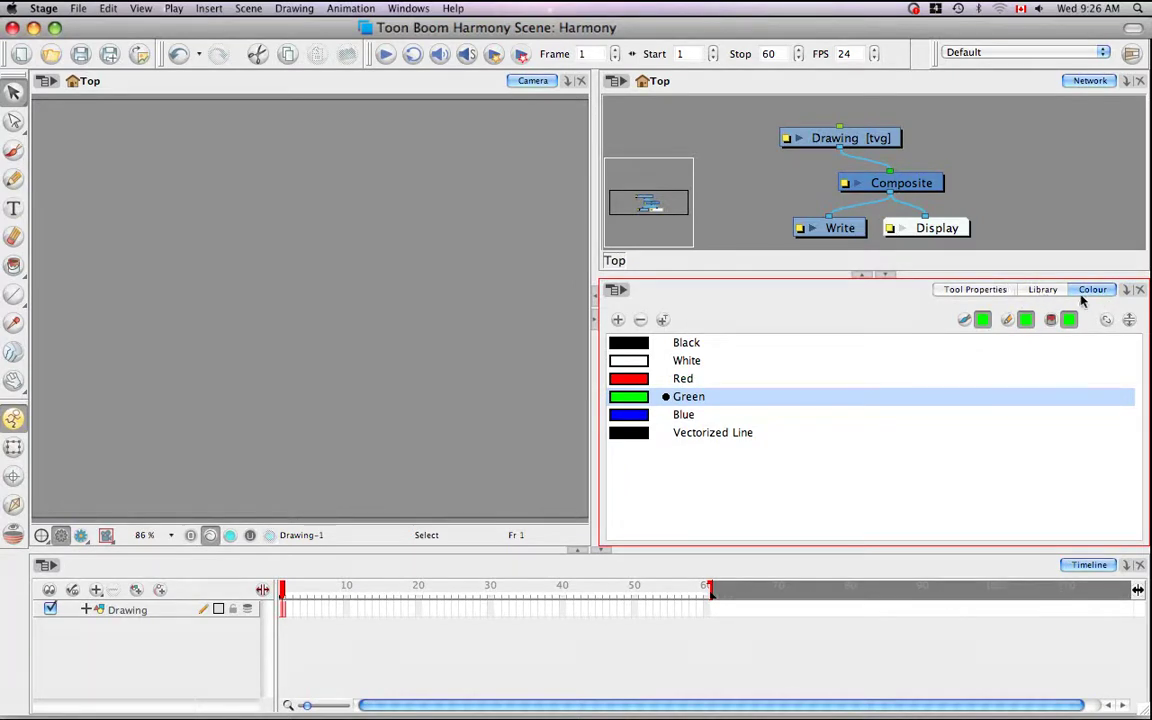
left_click_drag(1090, 290, 299, 194)
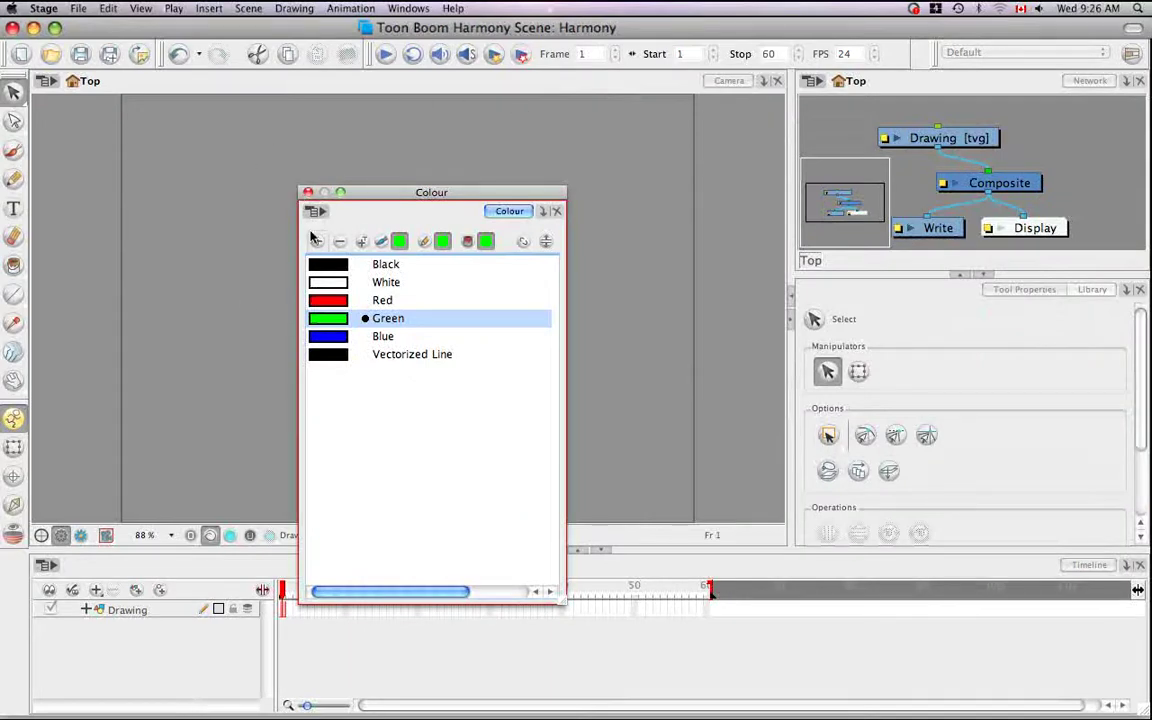
left_click(308, 192)
Reopen and close a floating Colour view, then add Colour as a tab beside Network
left_click(408, 8)
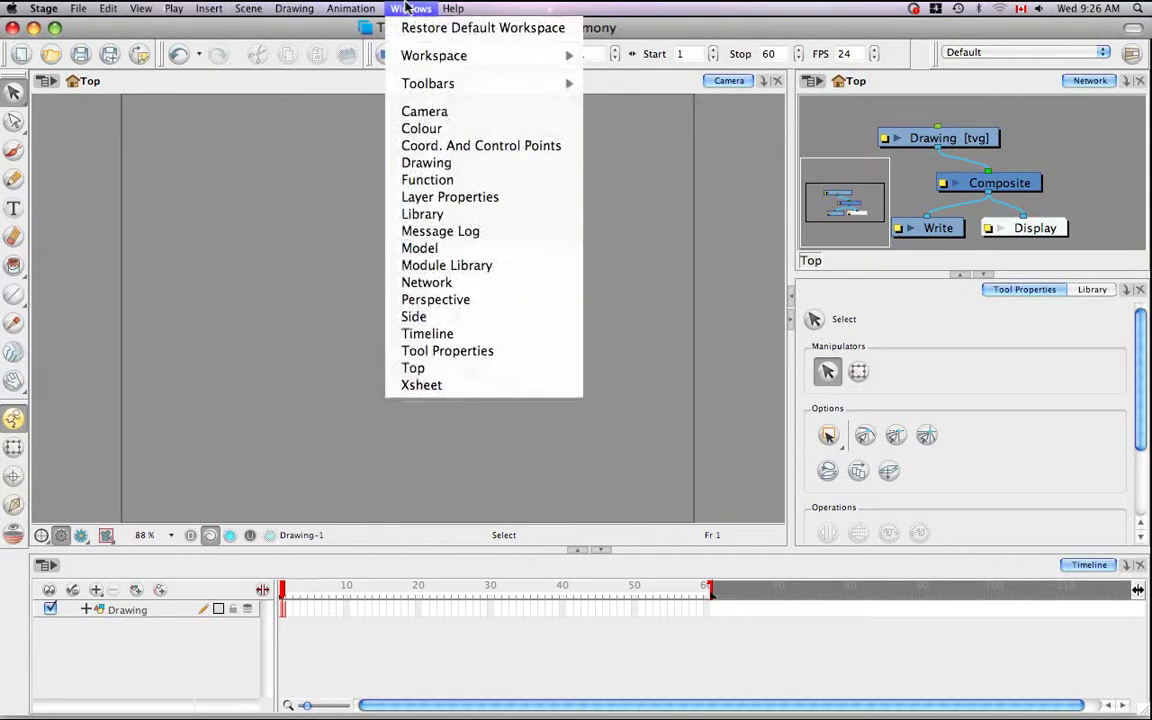
left_click(415, 128)
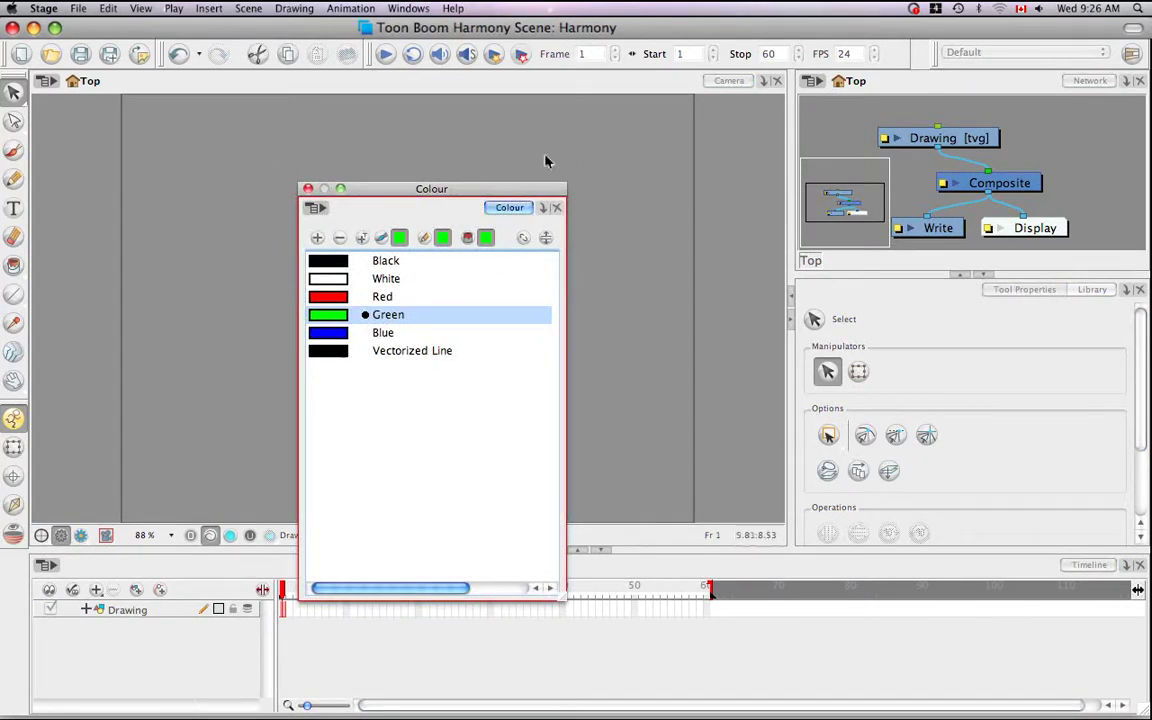
left_click(308, 189)
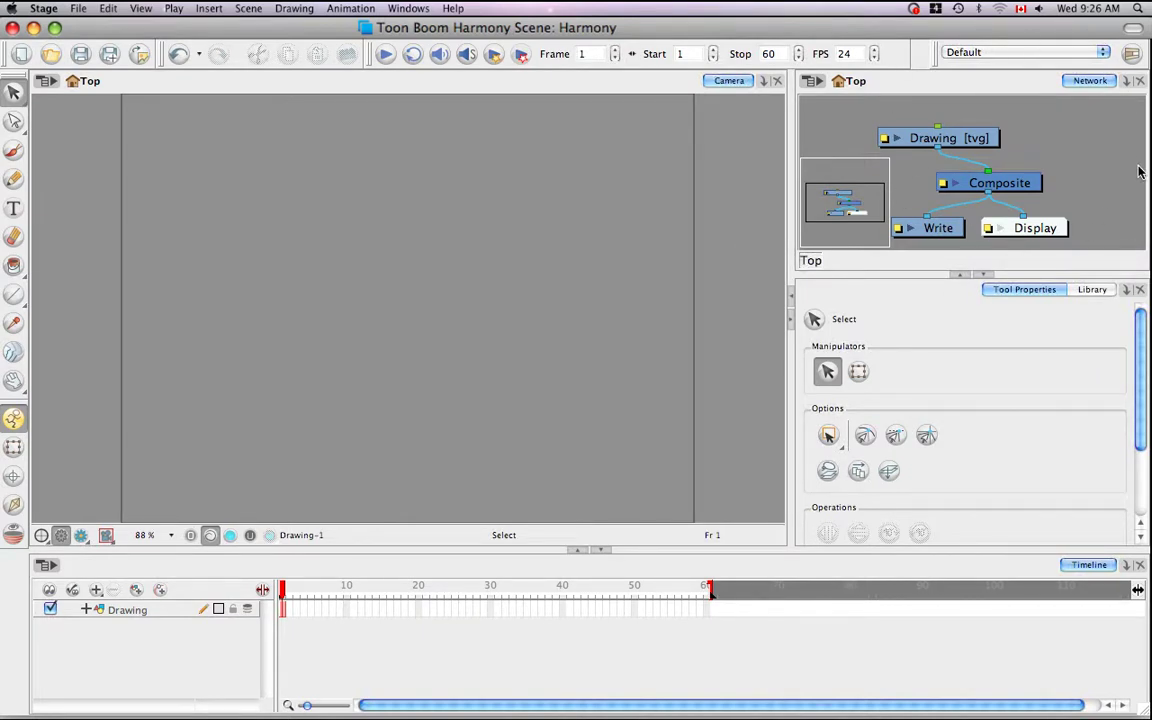
left_click(1127, 82)
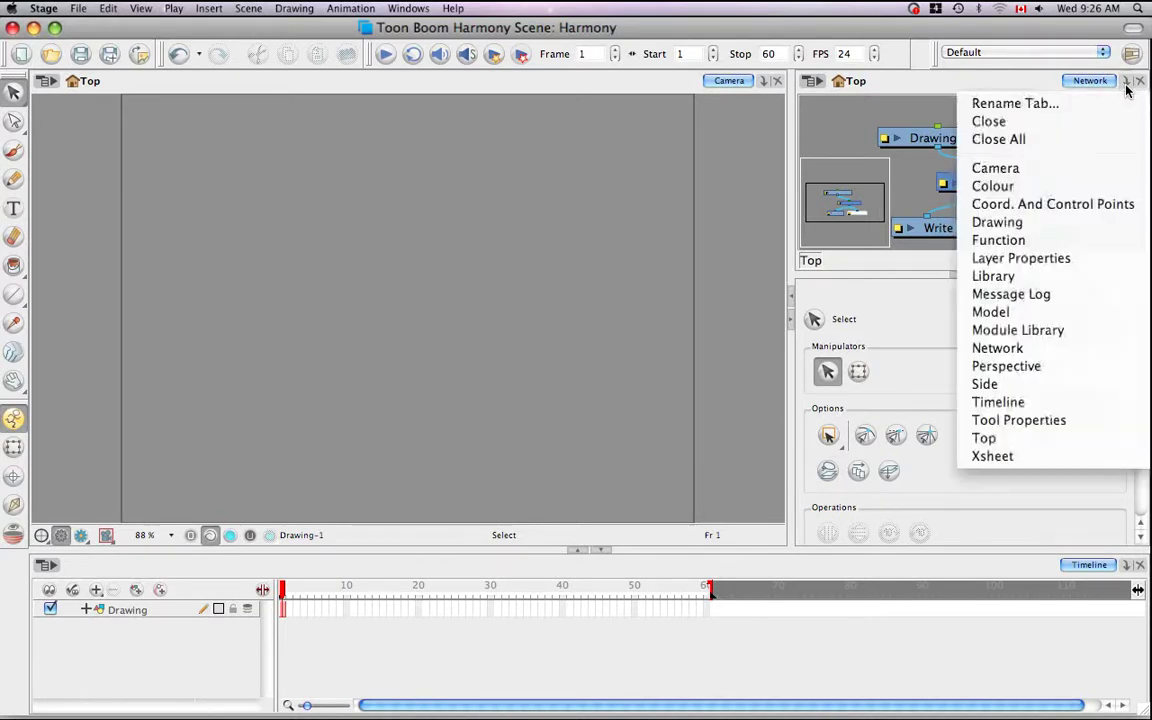
left_click(1043, 189)
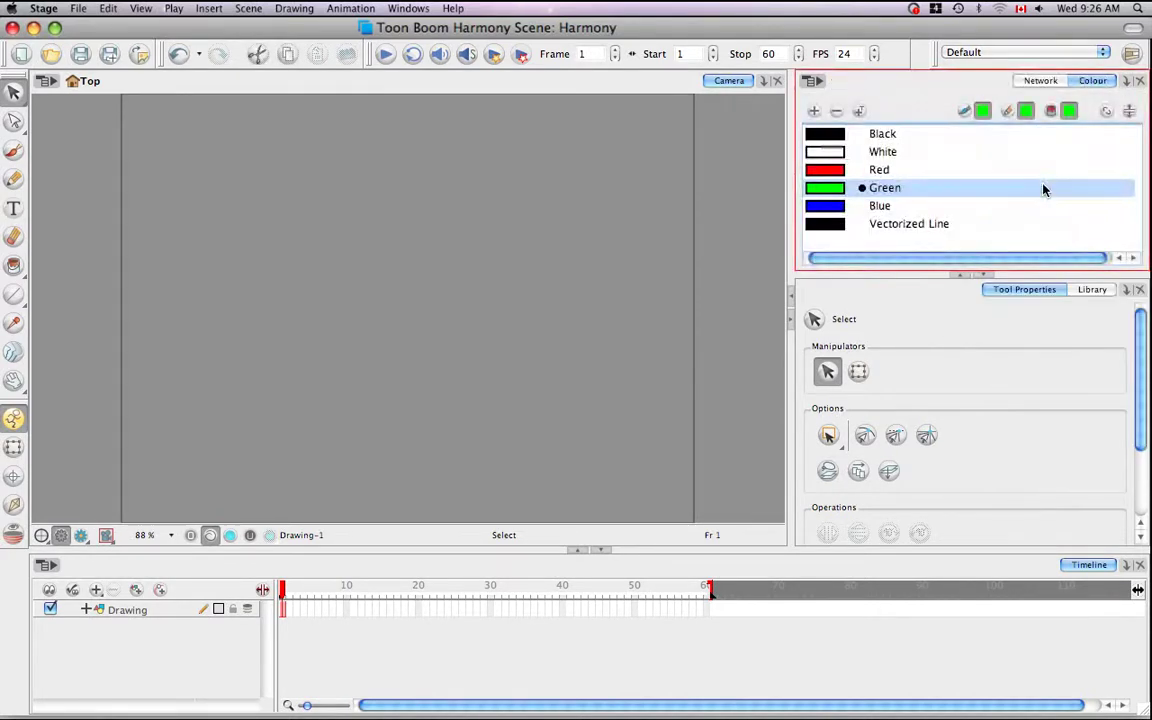
left_click(1045, 81)
left_click(1087, 84)
left_click(81, 54)
Show the Camera View toolbar from Windows > Toolbars
left_click(410, 9)
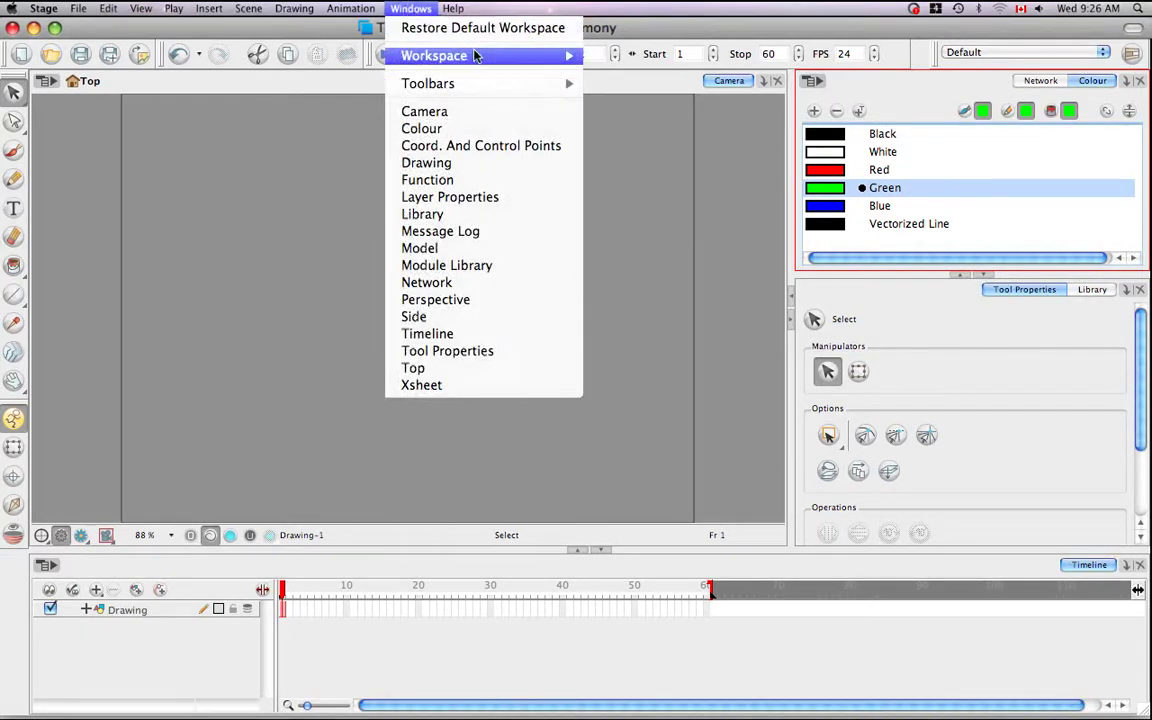
mouse_move(484, 84)
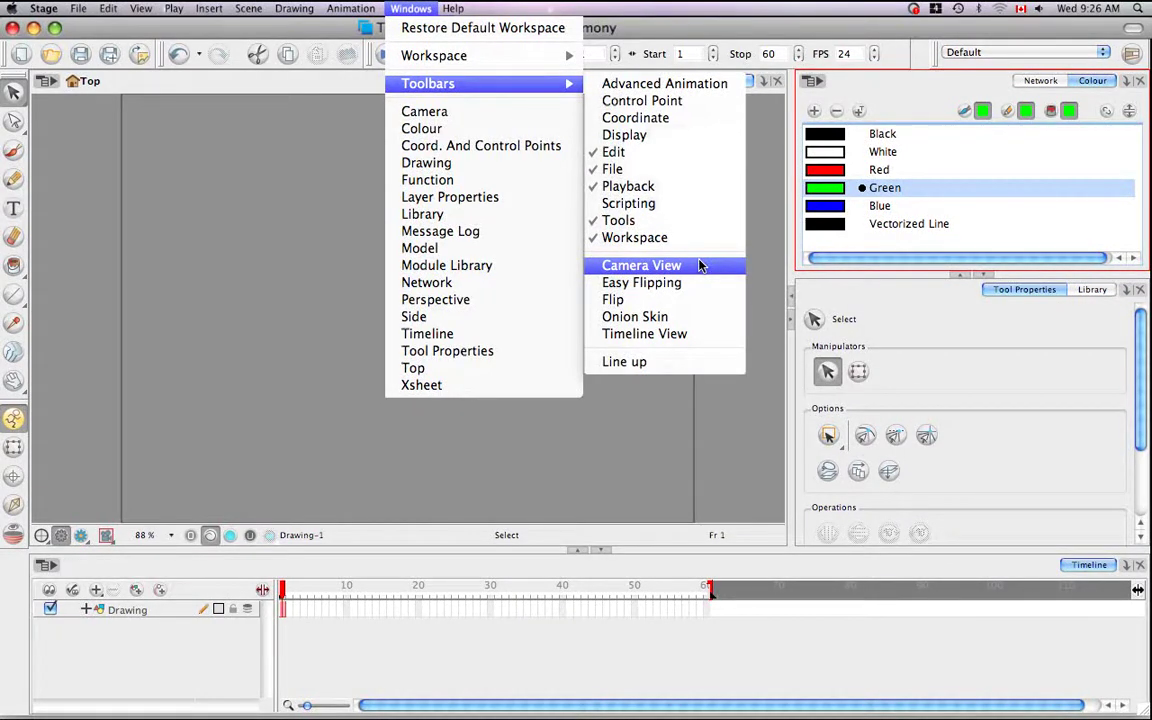
left_click(700, 267)
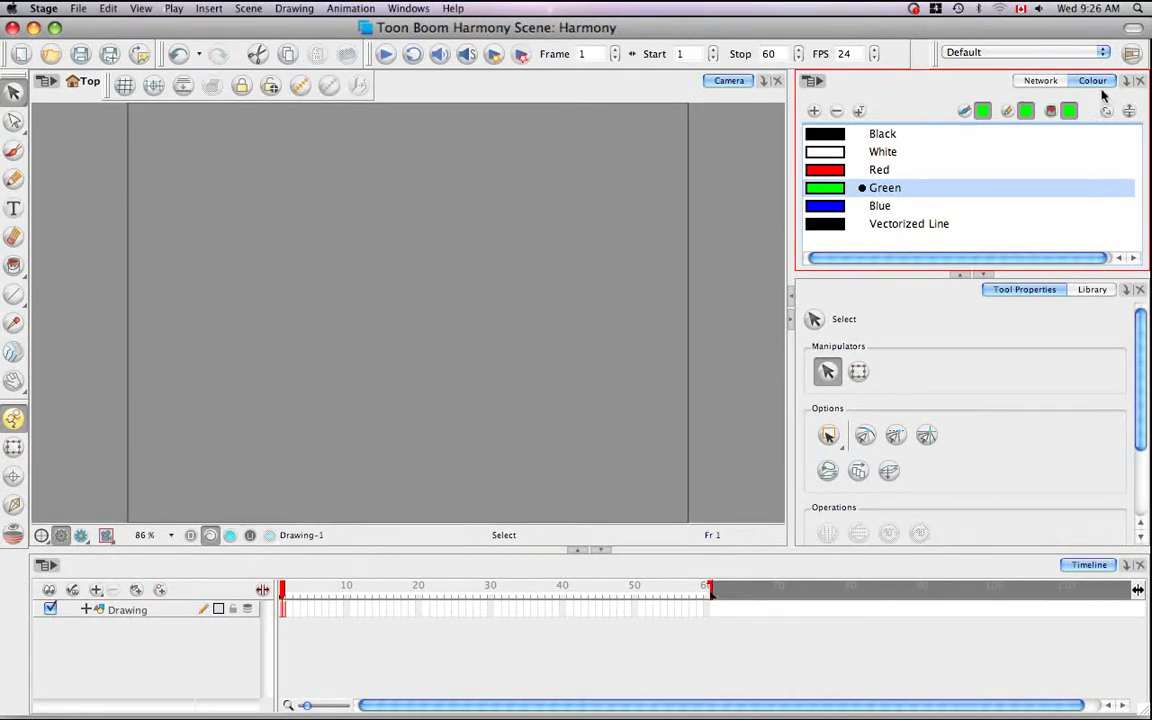
left_click(410, 8)
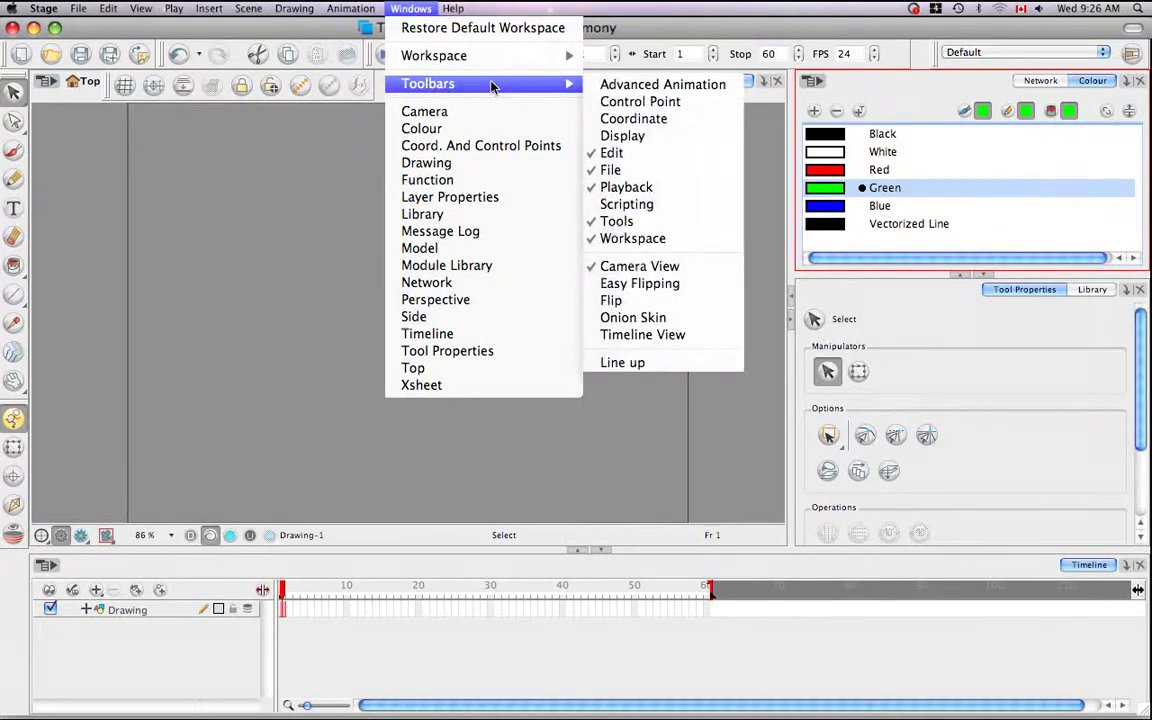
mouse_move(428, 83)
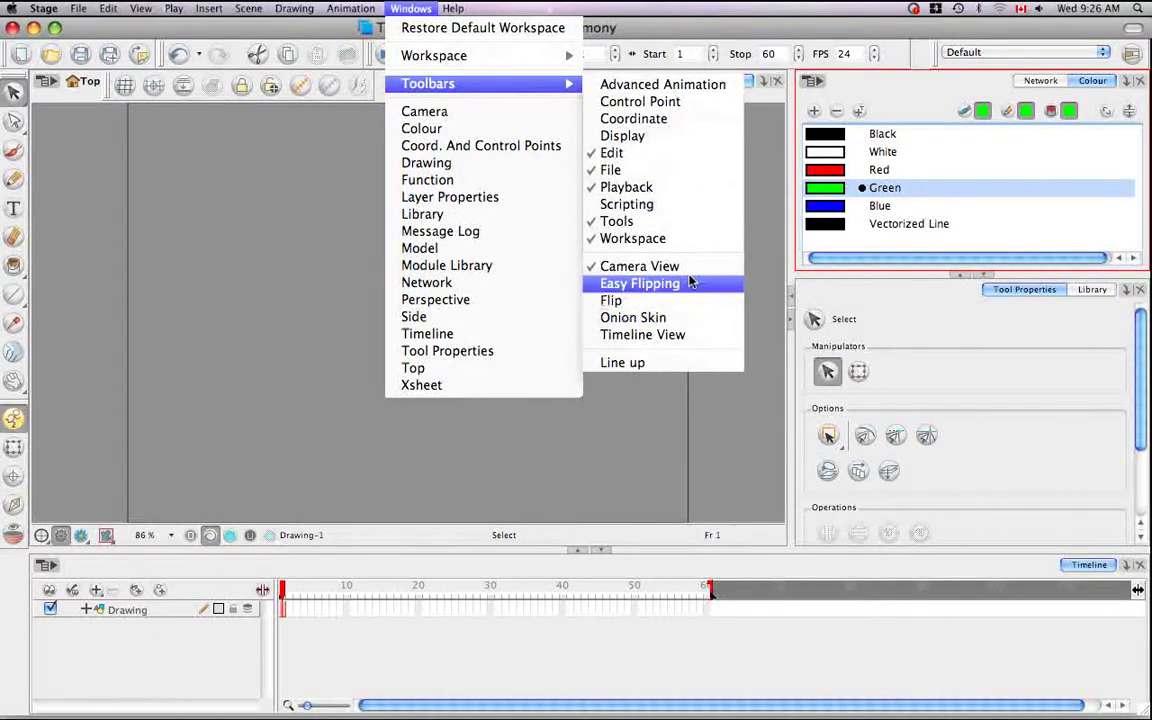
Switch to the Network tab and show the Network View toolbar
left_click(1040, 80)
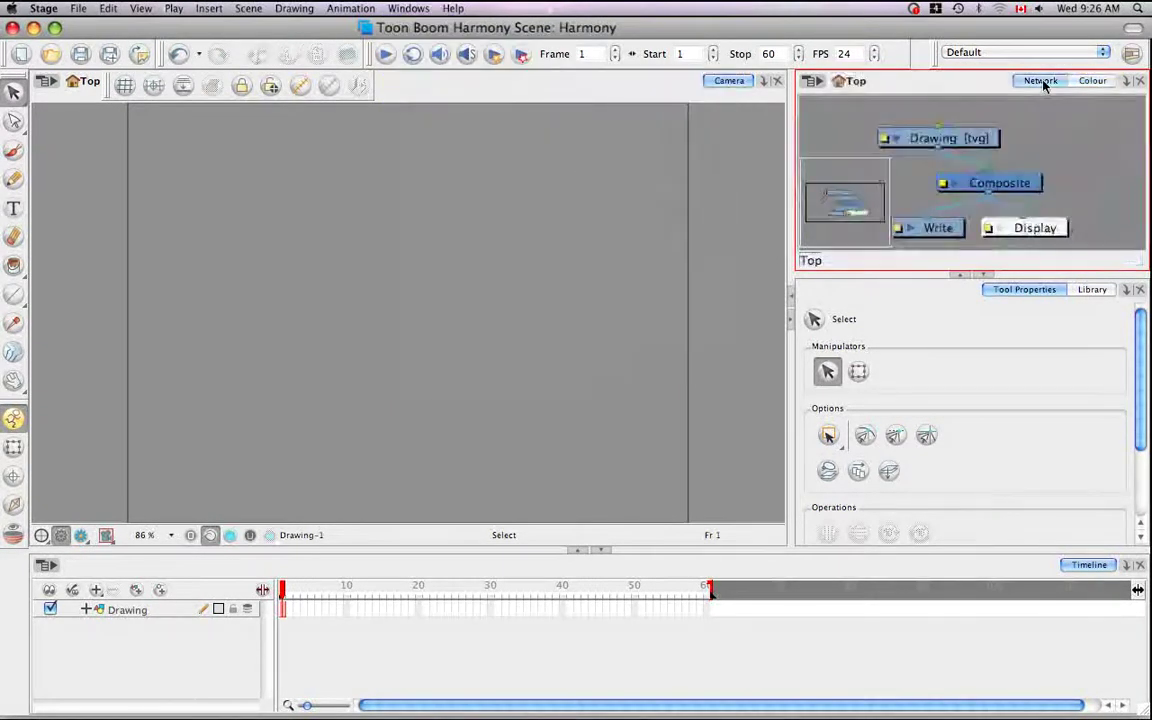
left_click(410, 9)
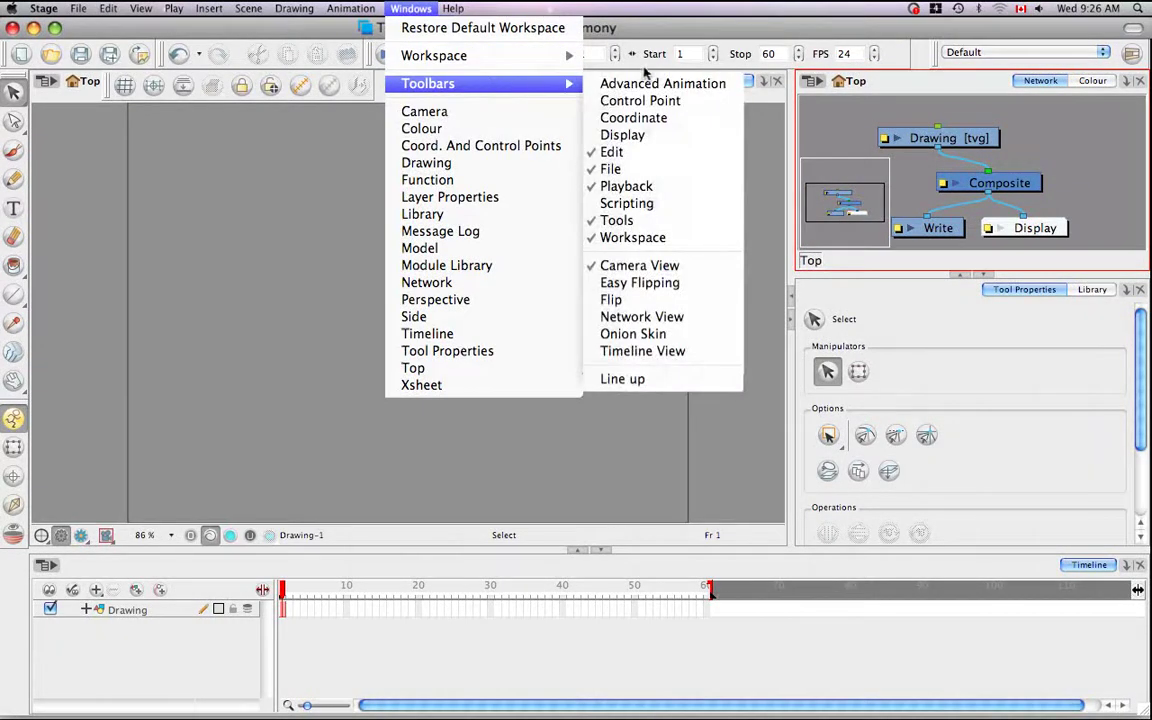
left_click(690, 318)
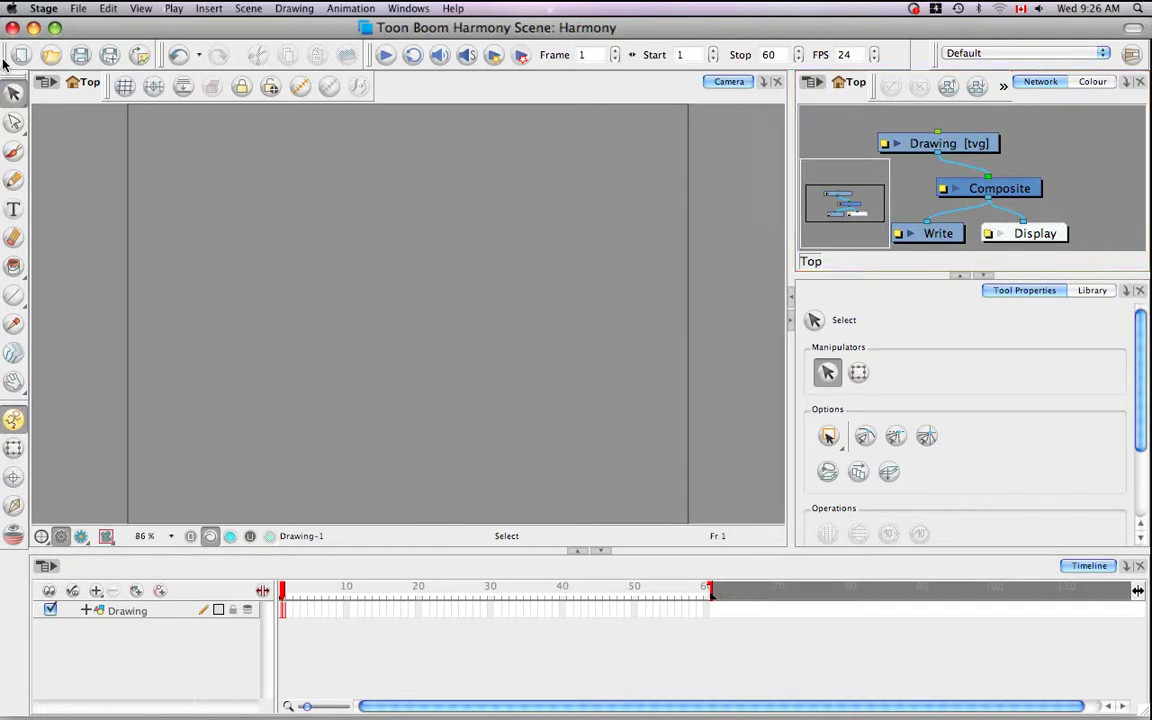
Detach the File toolbar, try docking it at the left edge and beside the tools, leave it floating
mouse_move(5, 62)
left_mouse_down()
mouse_move(82, 64)
mouse_move(146, 134)
mouse_move(283, 206)
left_mouse_up()
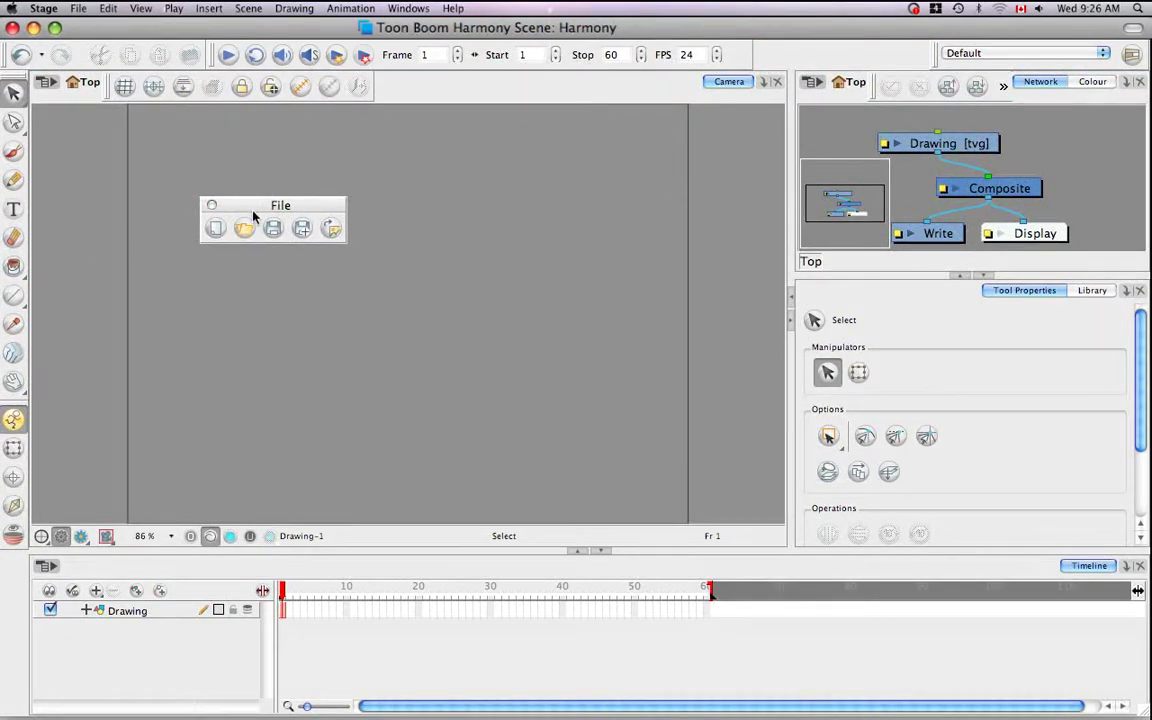
left_click_drag(250, 207, 4, 607)
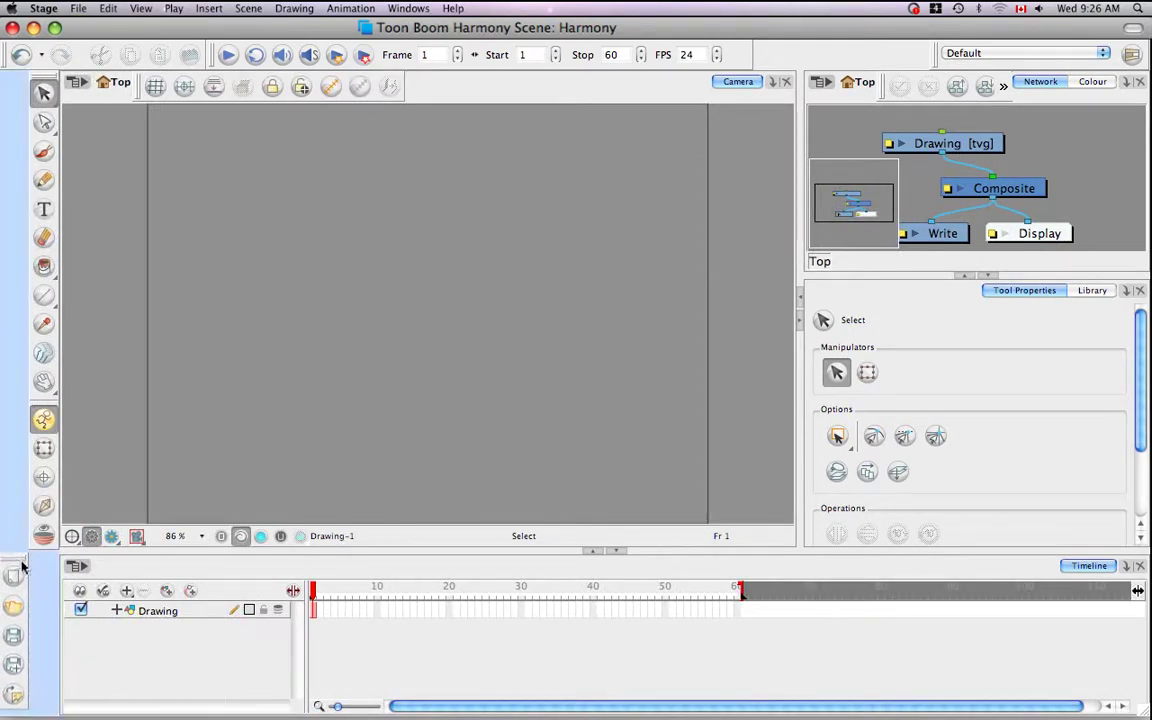
left_click_drag(15, 553, 42, 566)
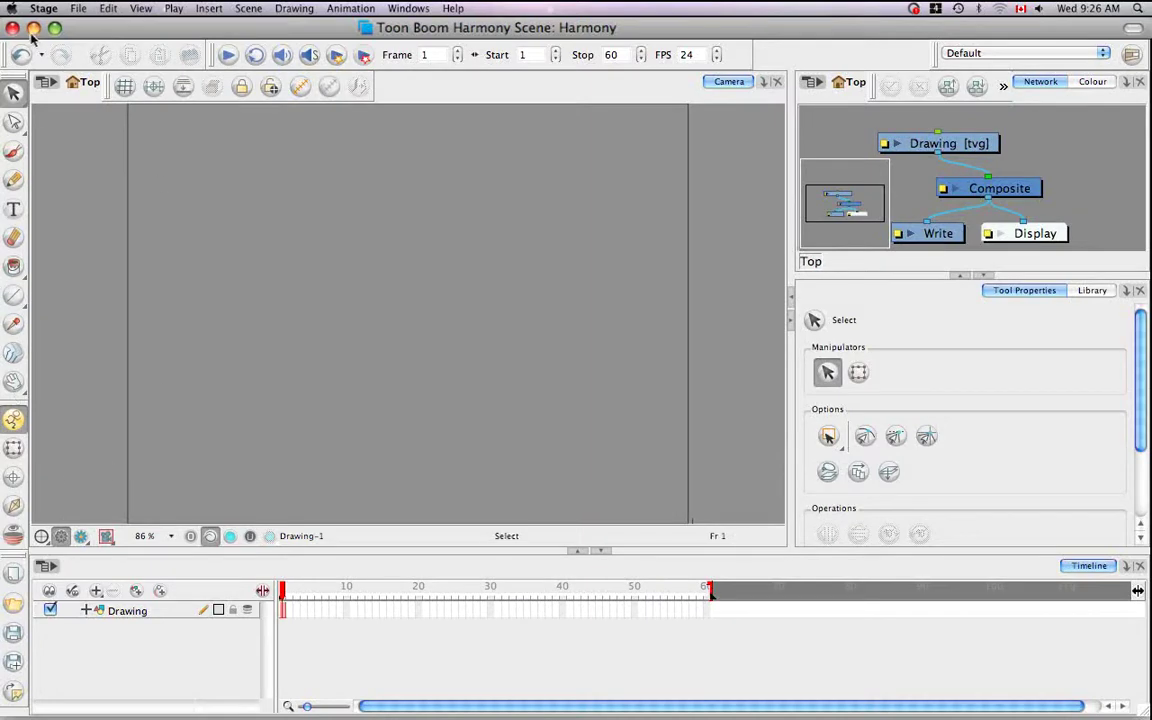
mouse_move(28, 566)
left_mouse_down()
mouse_move(128, 540)
mouse_move(130, 566)
left_mouse_up()
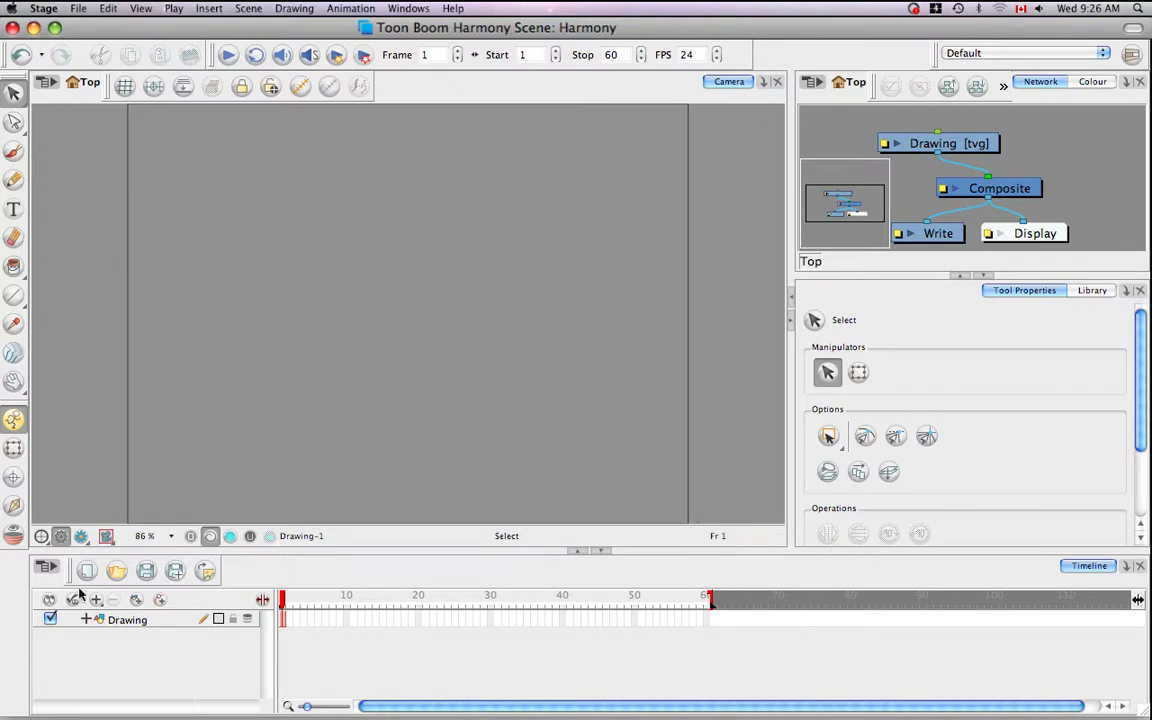
left_click_drag(70, 573, 240, 274)
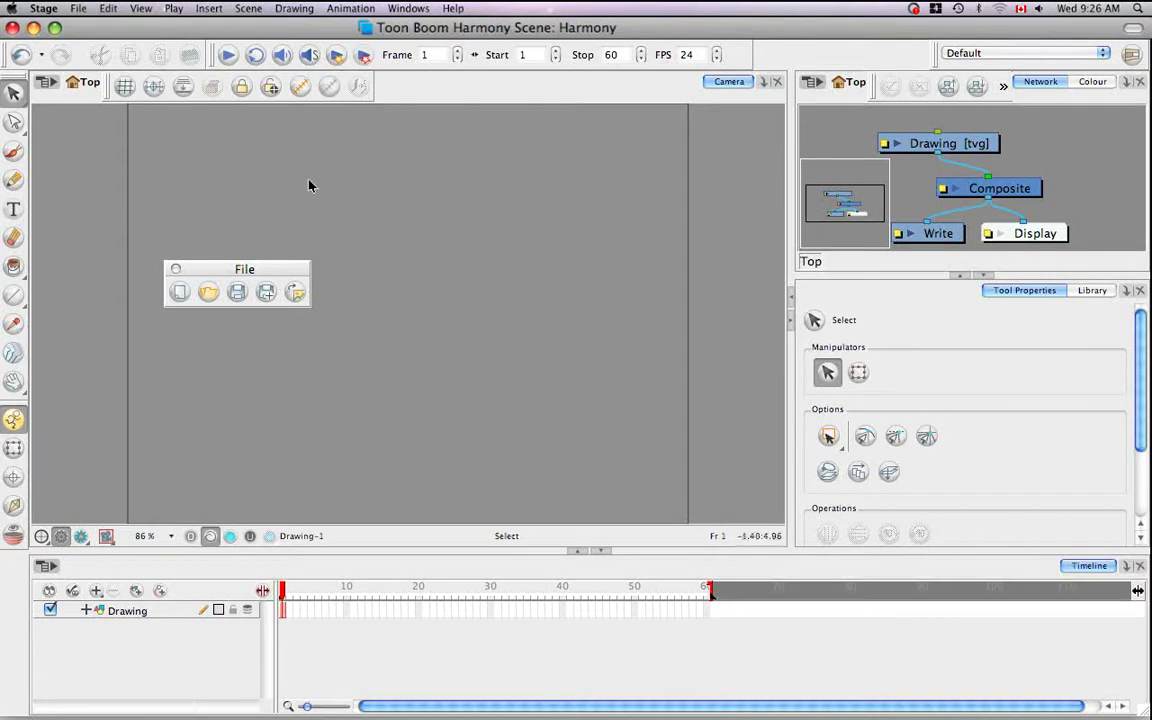
Close the File toolbar, restore it via Windows > Toolbars > File, and dock it in the main row
left_click(175, 269)
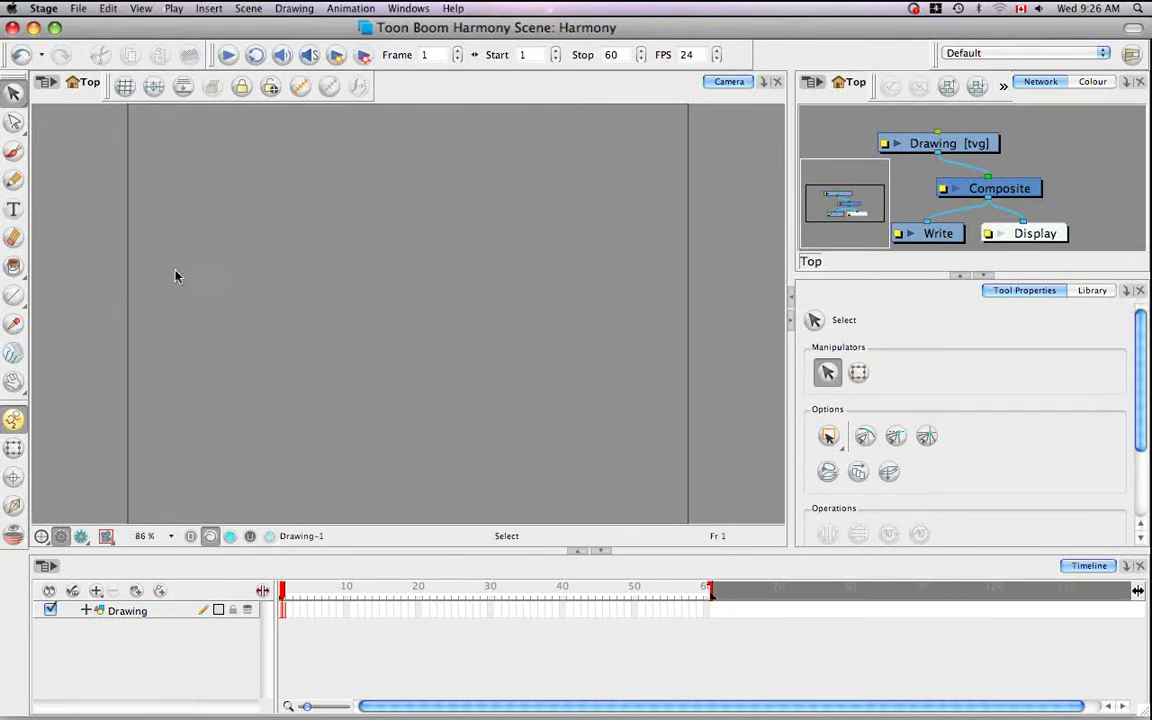
left_click(405, 9)
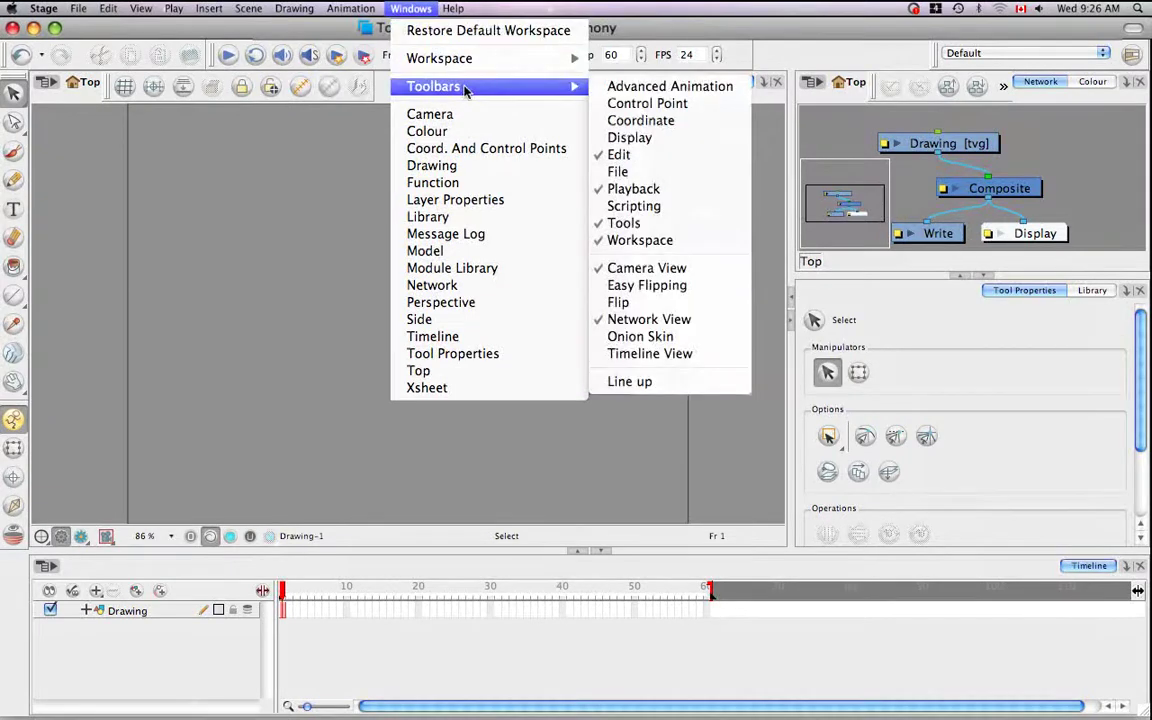
mouse_move(434, 86)
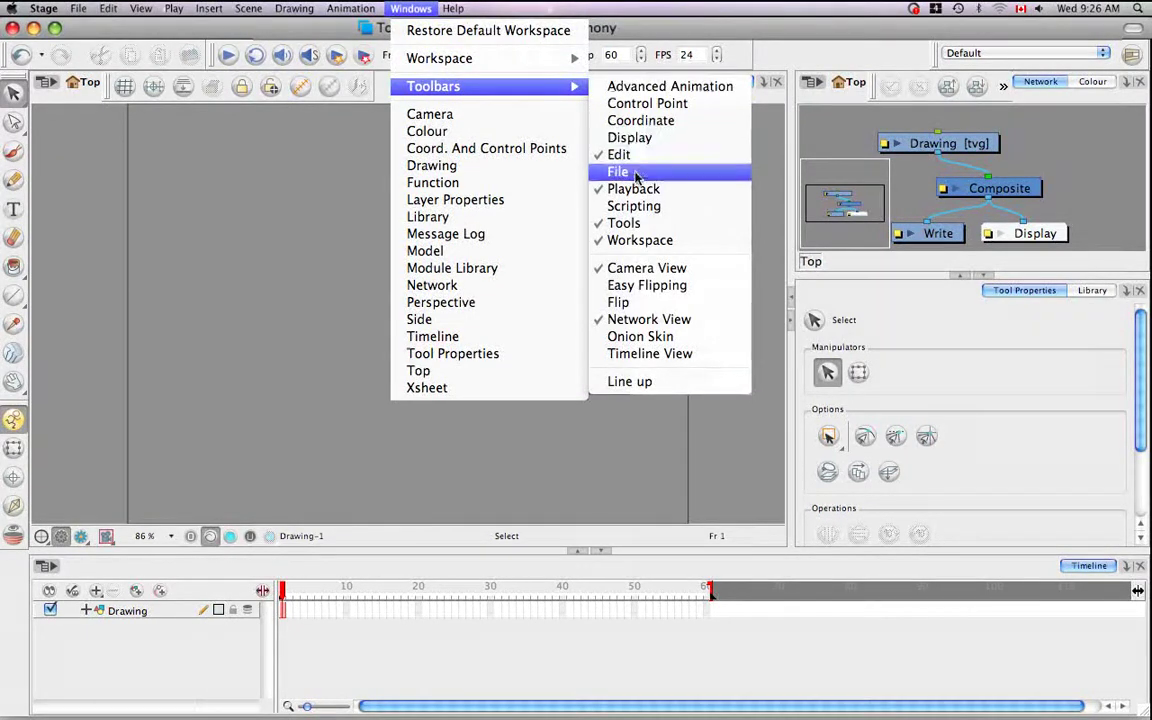
left_click(620, 171)
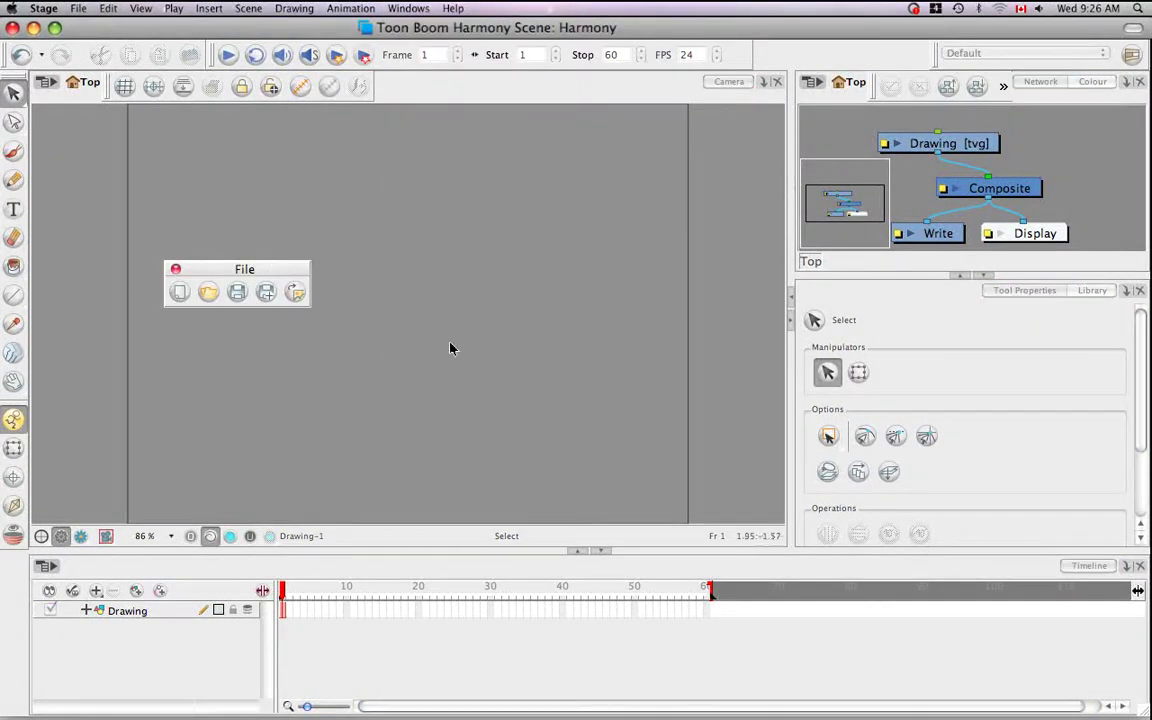
left_click_drag(215, 276, 115, 139)
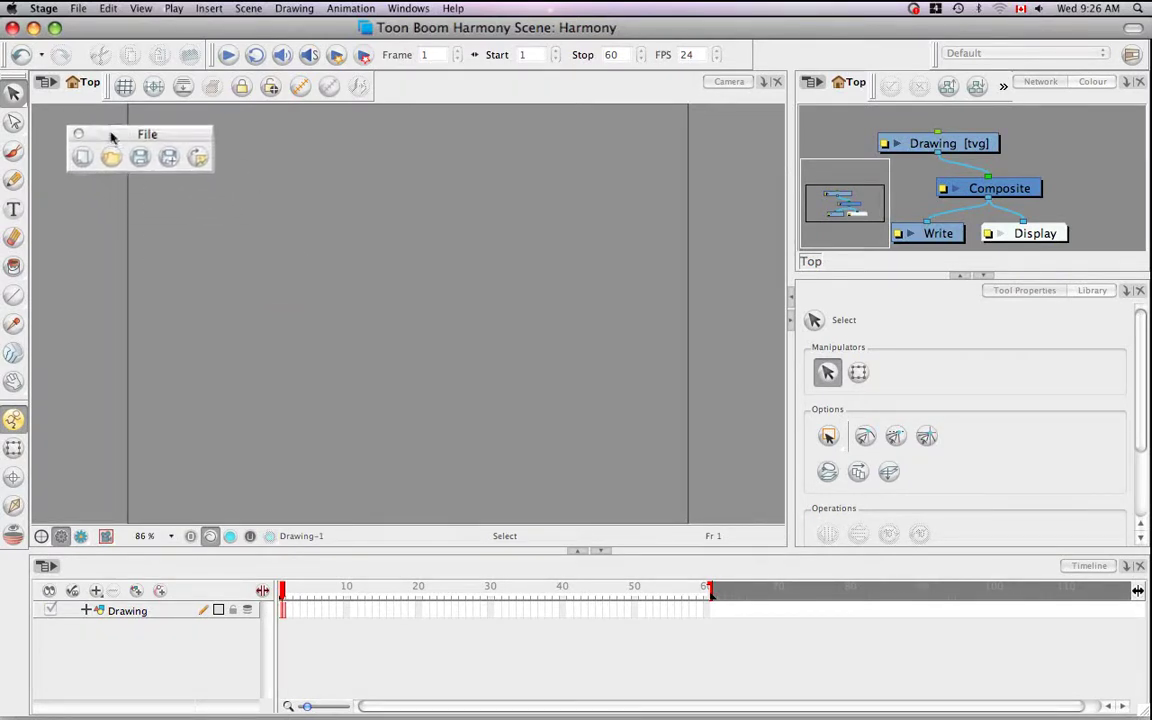
left_click_drag(3, 58, 3, 58)
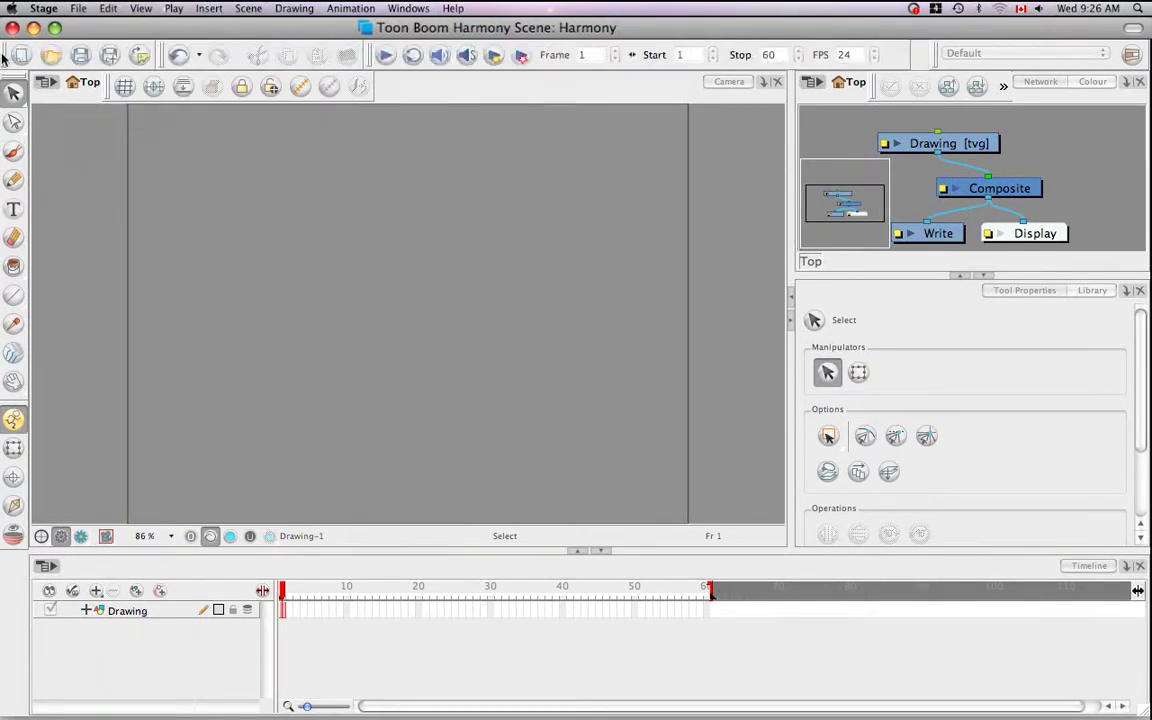
left_click(405, 283)
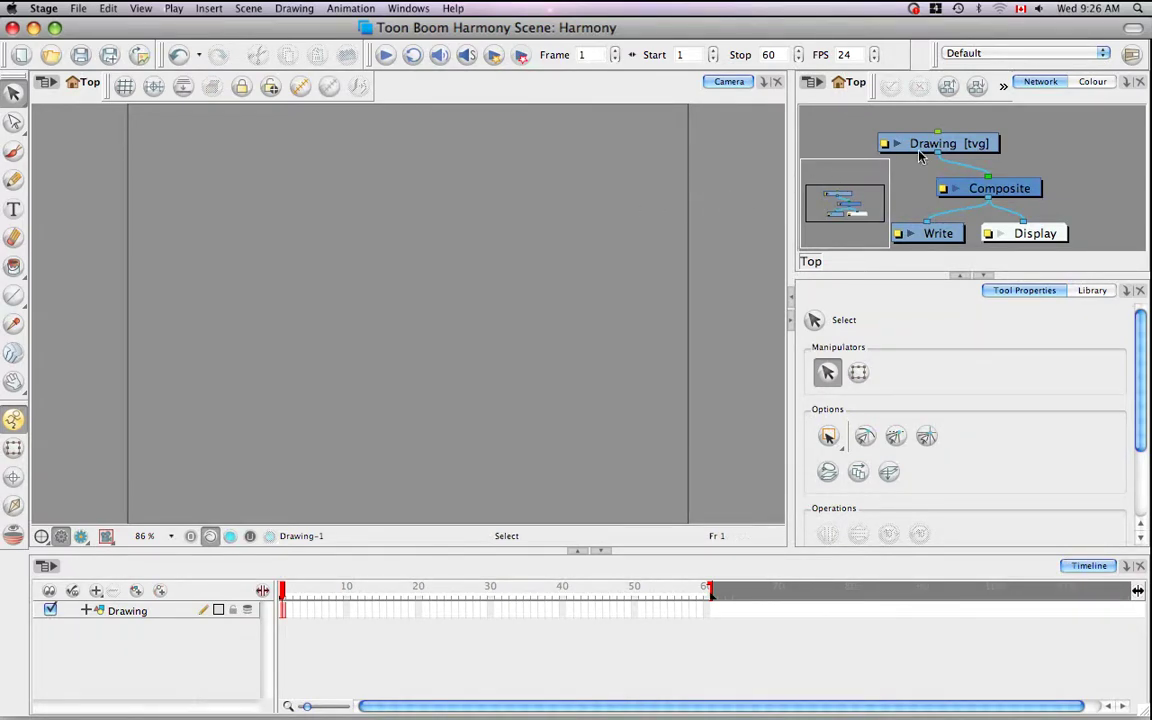
Check the workspace list (Animating, Compositing, Default, Hand-Drawn Animation), keeping Default current
left_click(1102, 54)
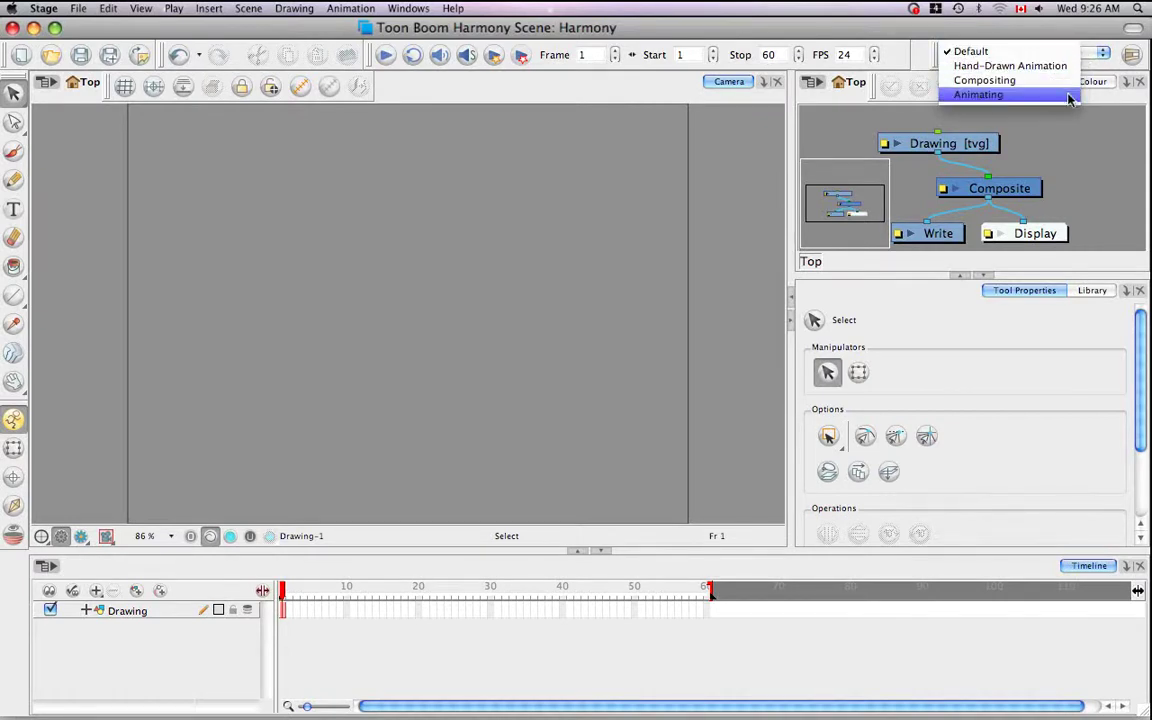
left_click(990, 52)
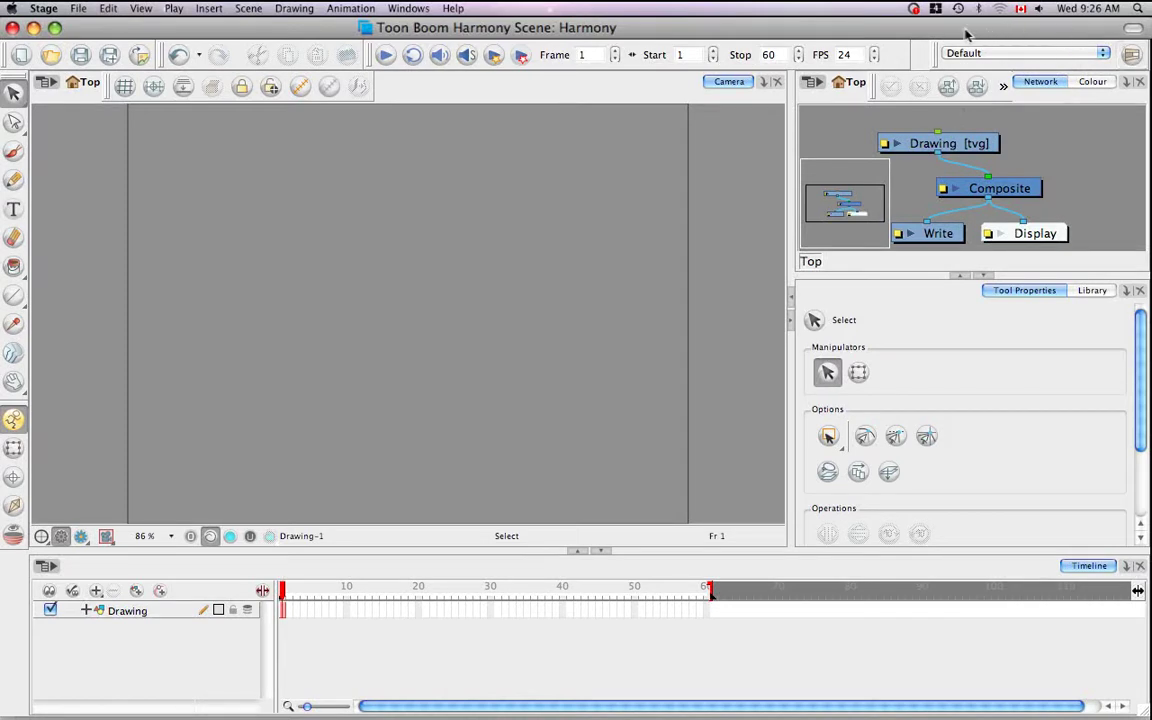
left_click(411, 8)
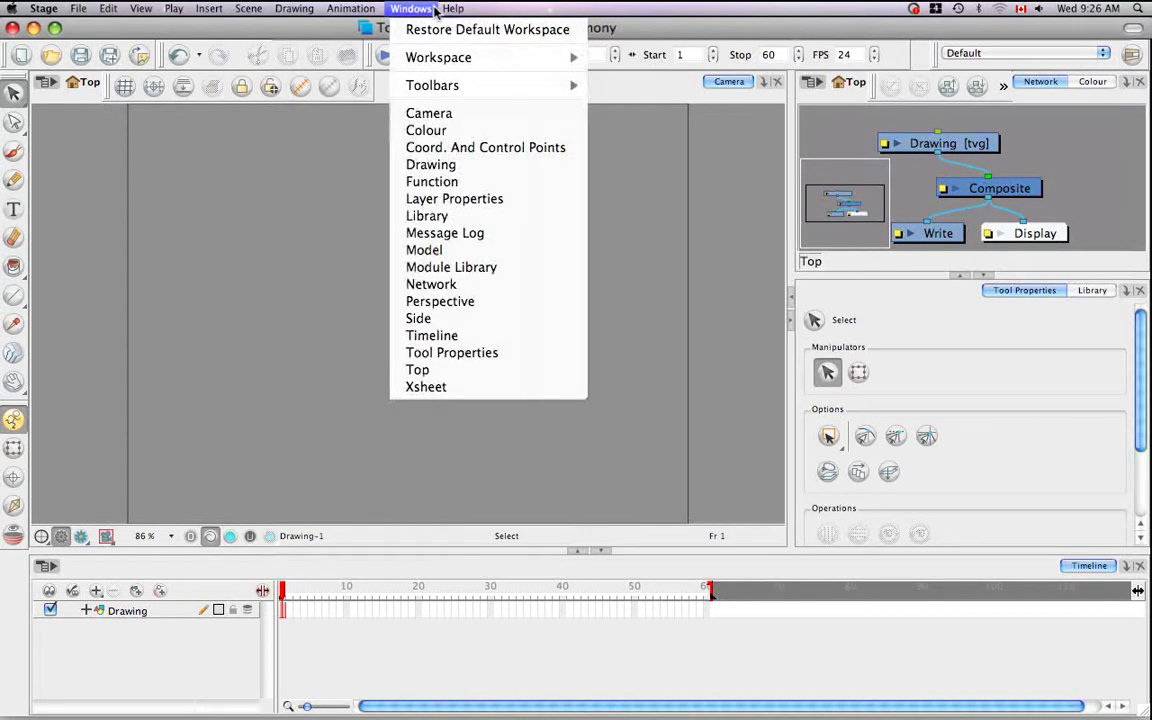
mouse_move(438, 57)
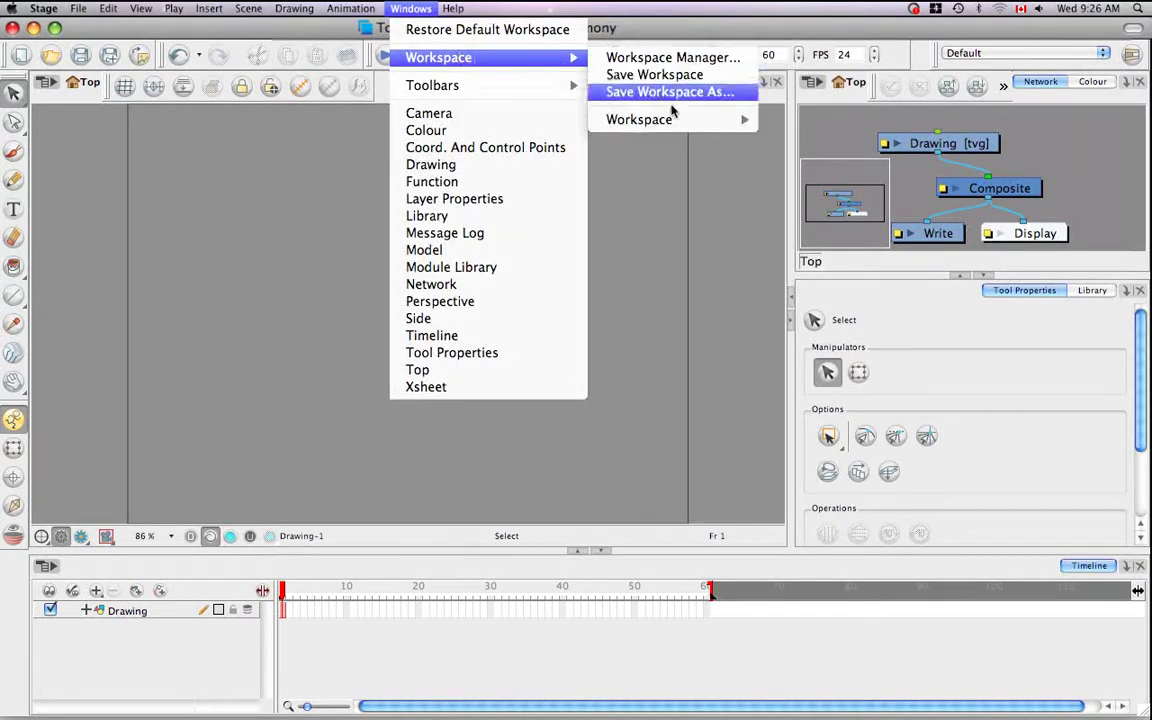
mouse_move(660, 120)
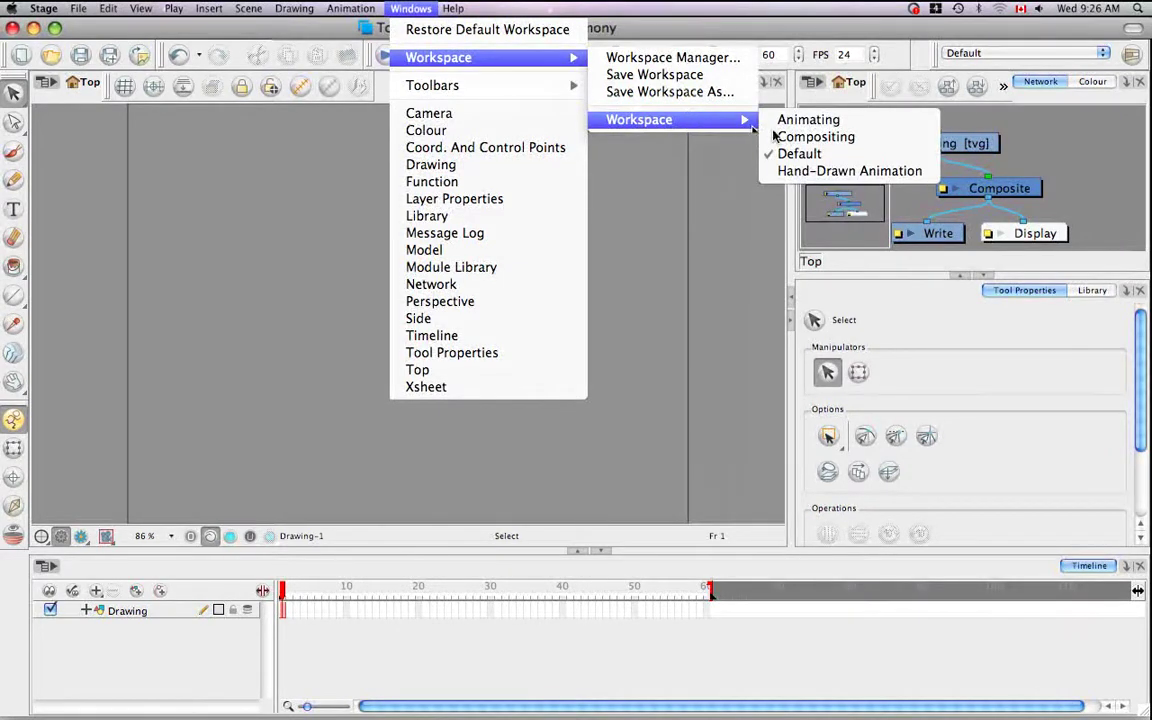
Switch to Hand-Drawn Animation, float the File toolbar, heighten the timeline, tab Xsheet with Tool Properties
left_click(831, 173)
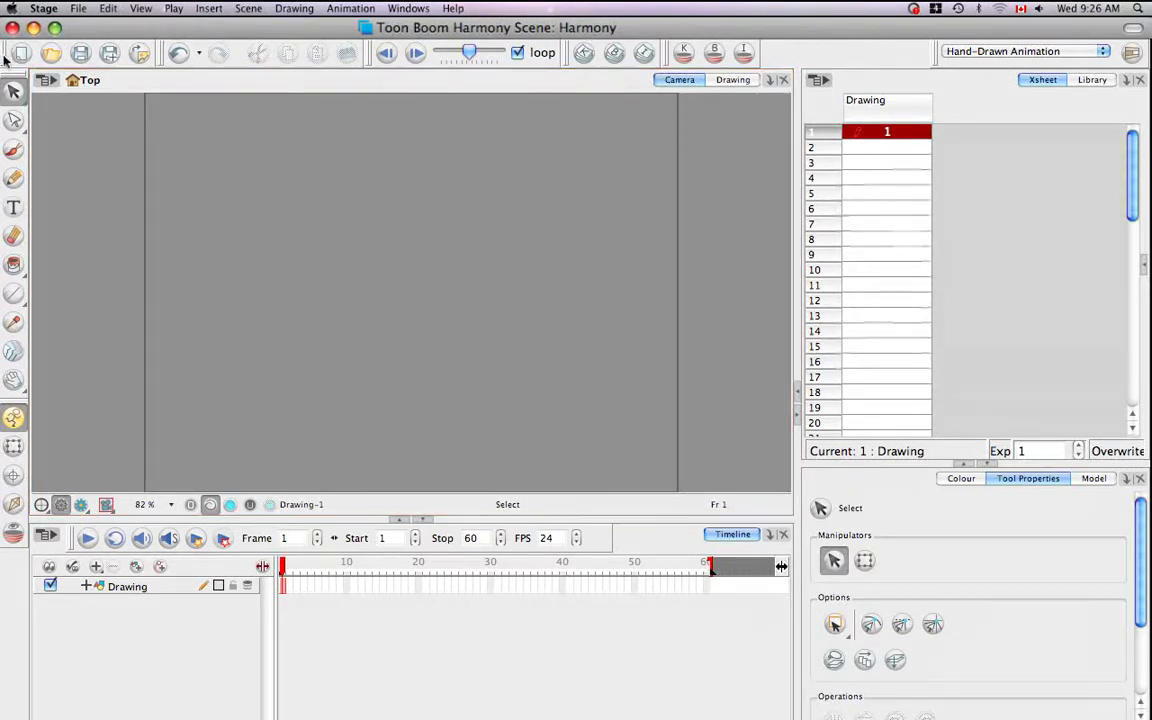
left_click_drag(5, 60, 200, 237)
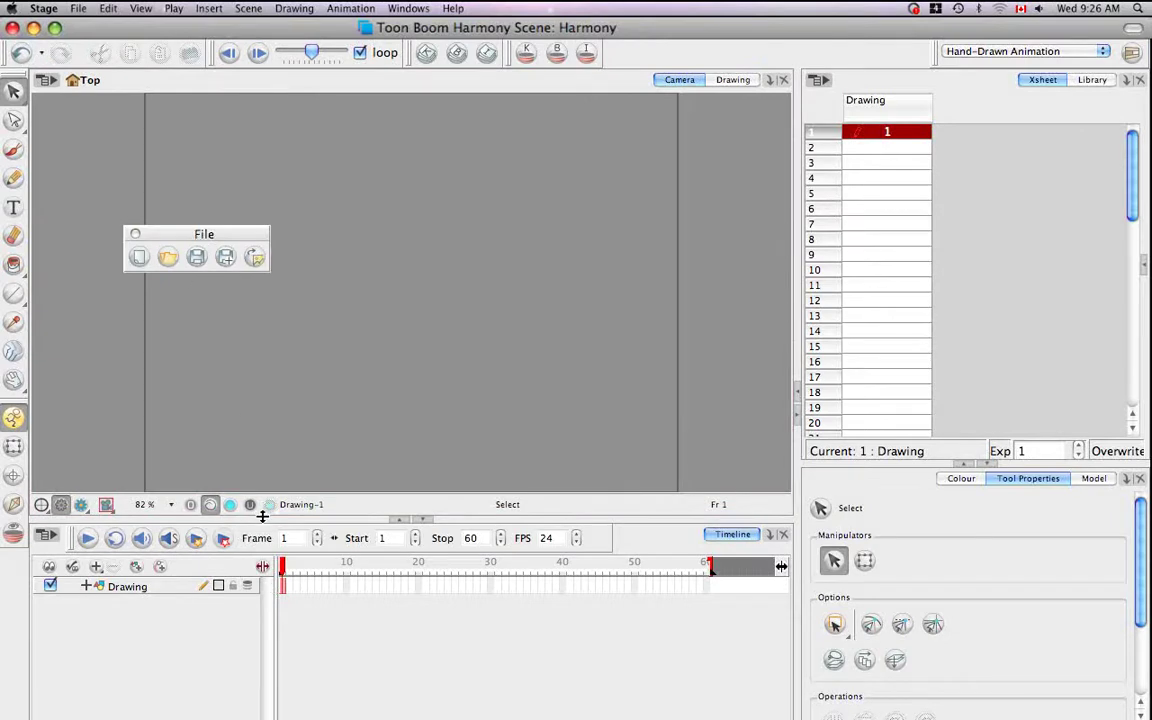
left_click_drag(262, 516, 265, 400)
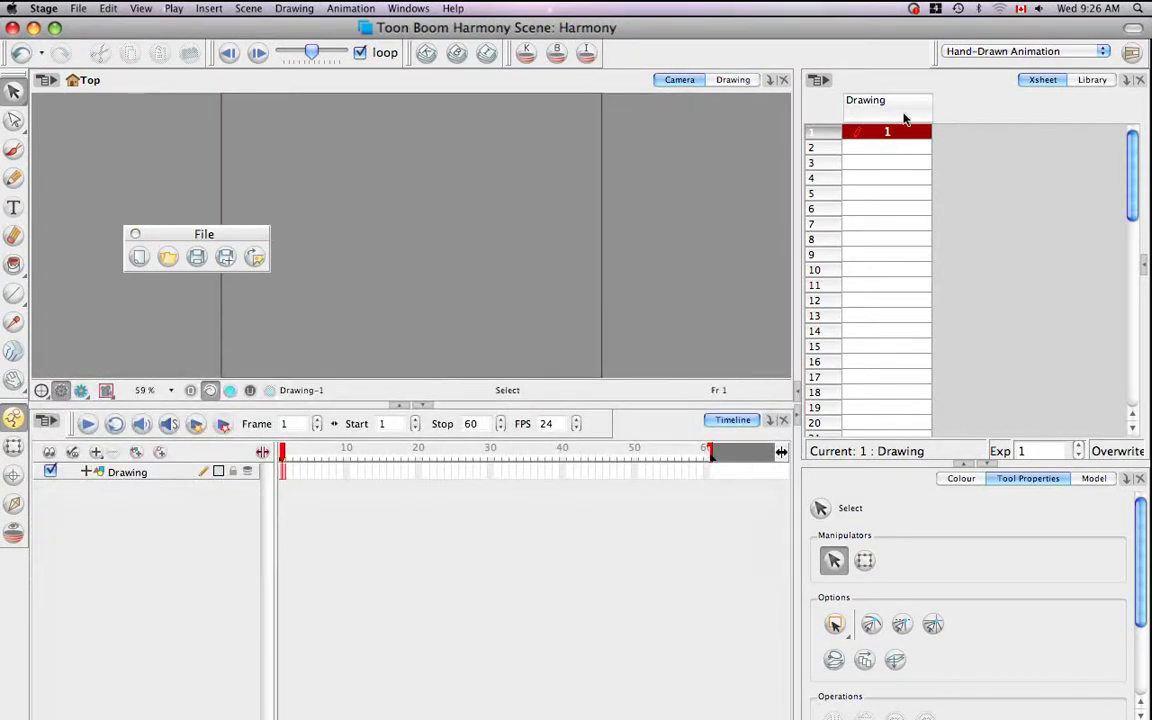
left_click_drag(903, 118, 982, 477)
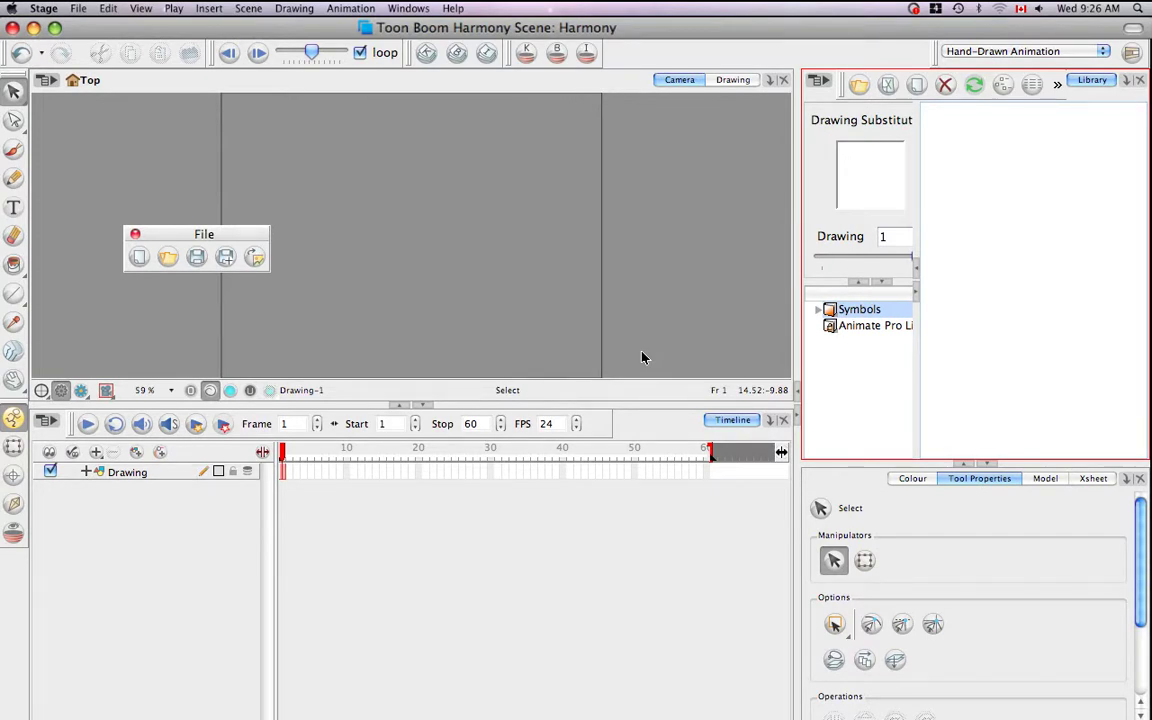
Use Windows > Workspace > Save Workspace As to store the layout as MyHandDrawnWS
left_click(412, 8)
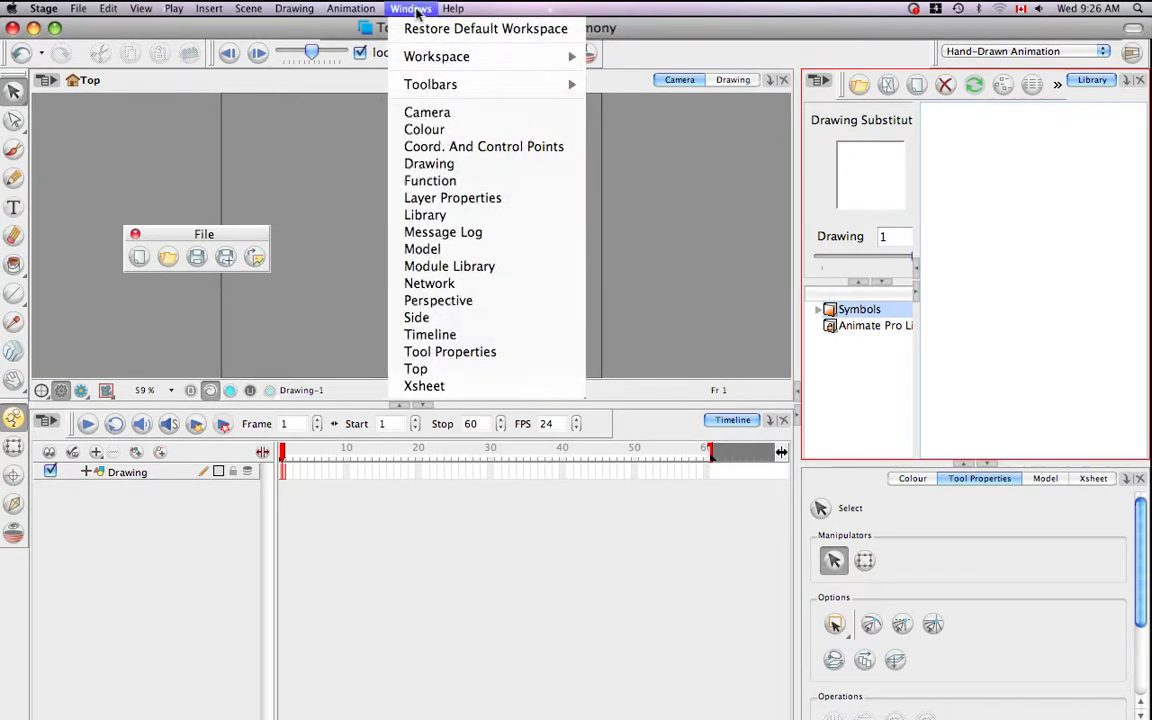
mouse_move(437, 57)
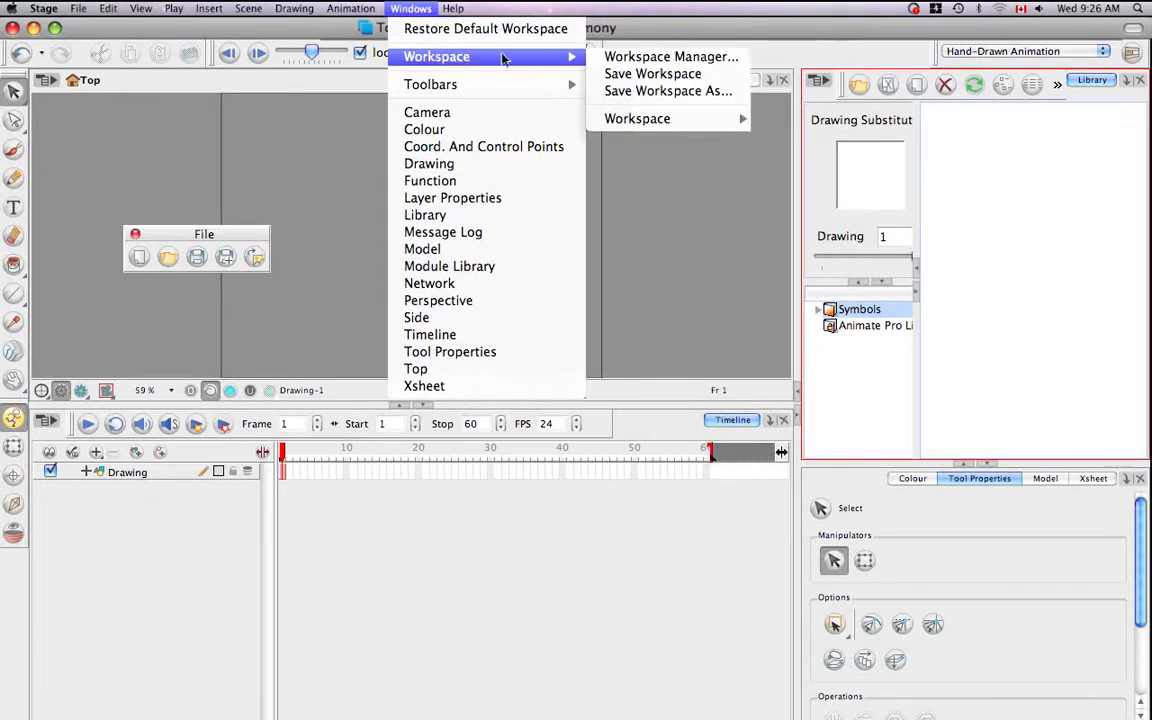
left_click(708, 92)
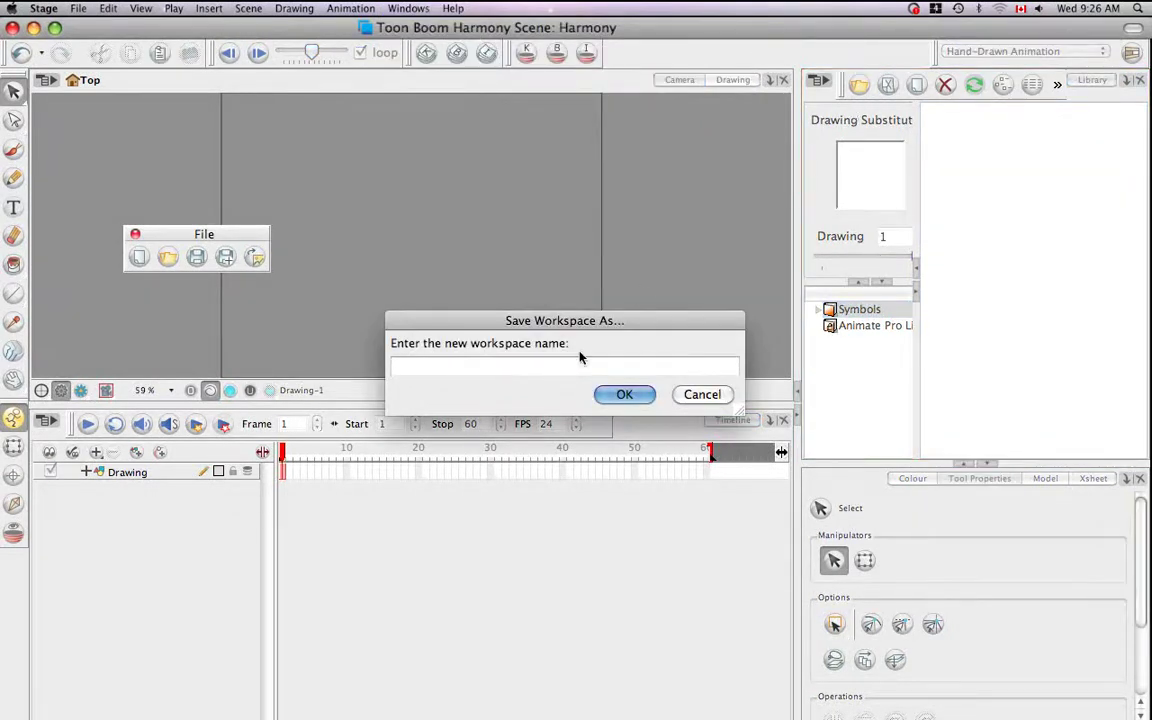
type("M")
type("yHand")
type("Draw")
type("nWS")
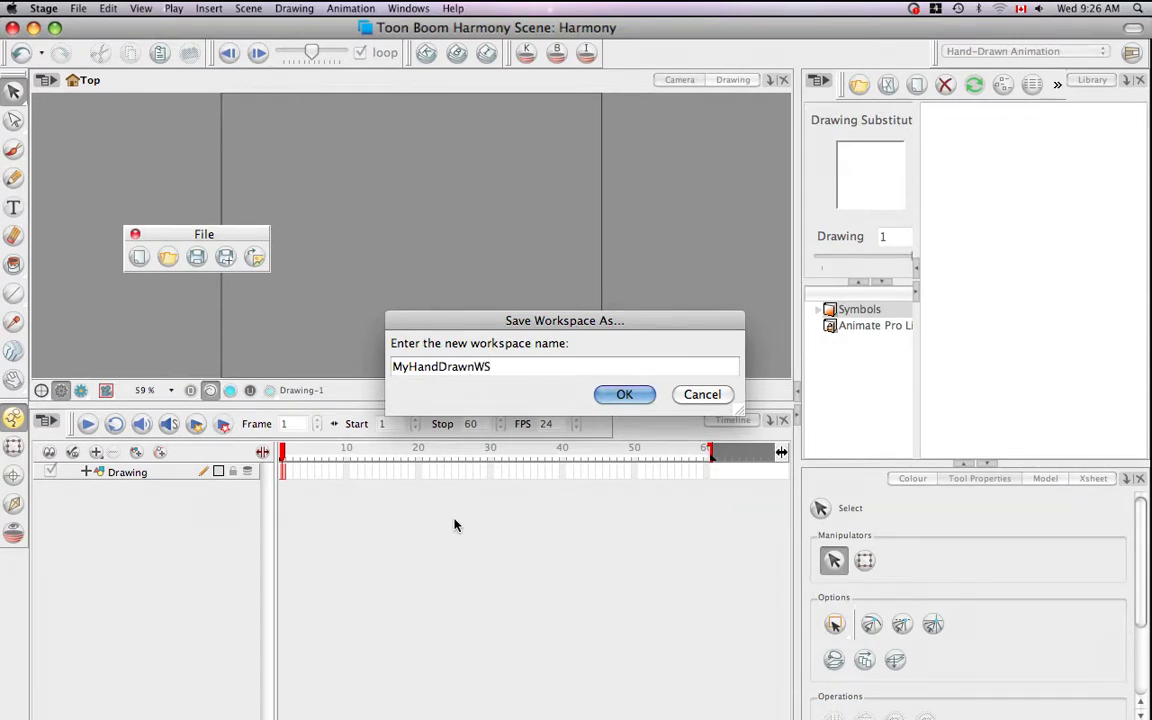
left_click(620, 399)
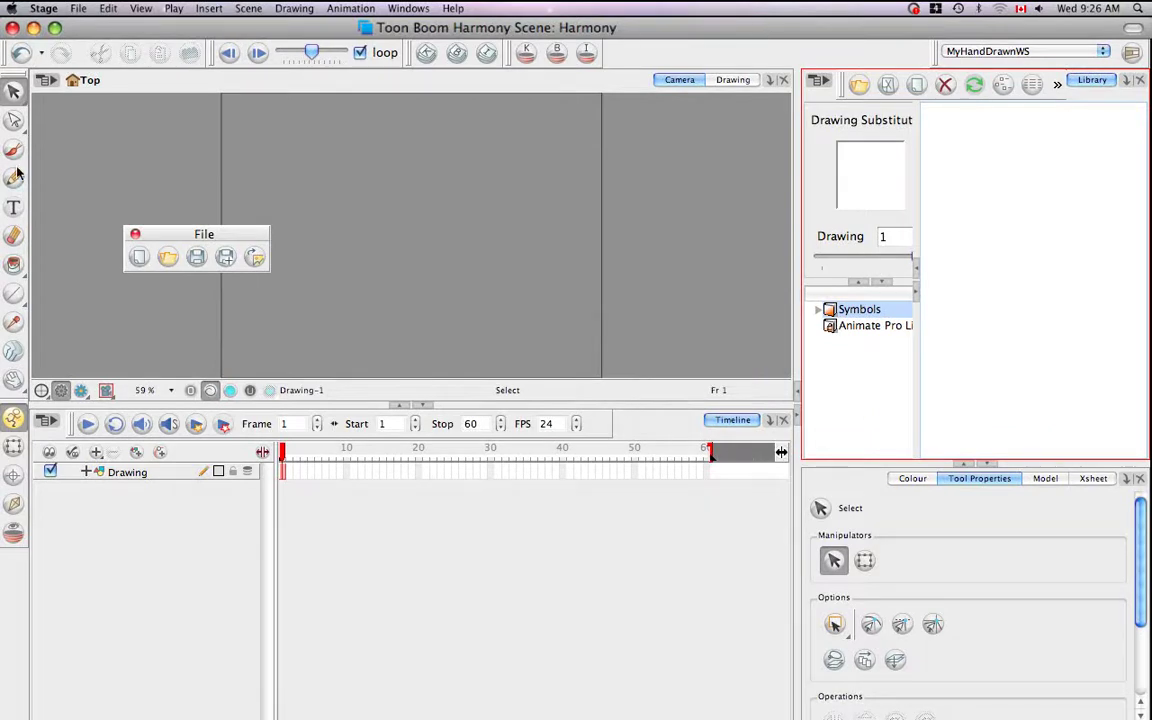
Glance at the workspace list and workspace menu options without changing anything
left_click(1102, 52)
left_click(1104, 60)
left_click(410, 8)
mouse_move(437, 56)
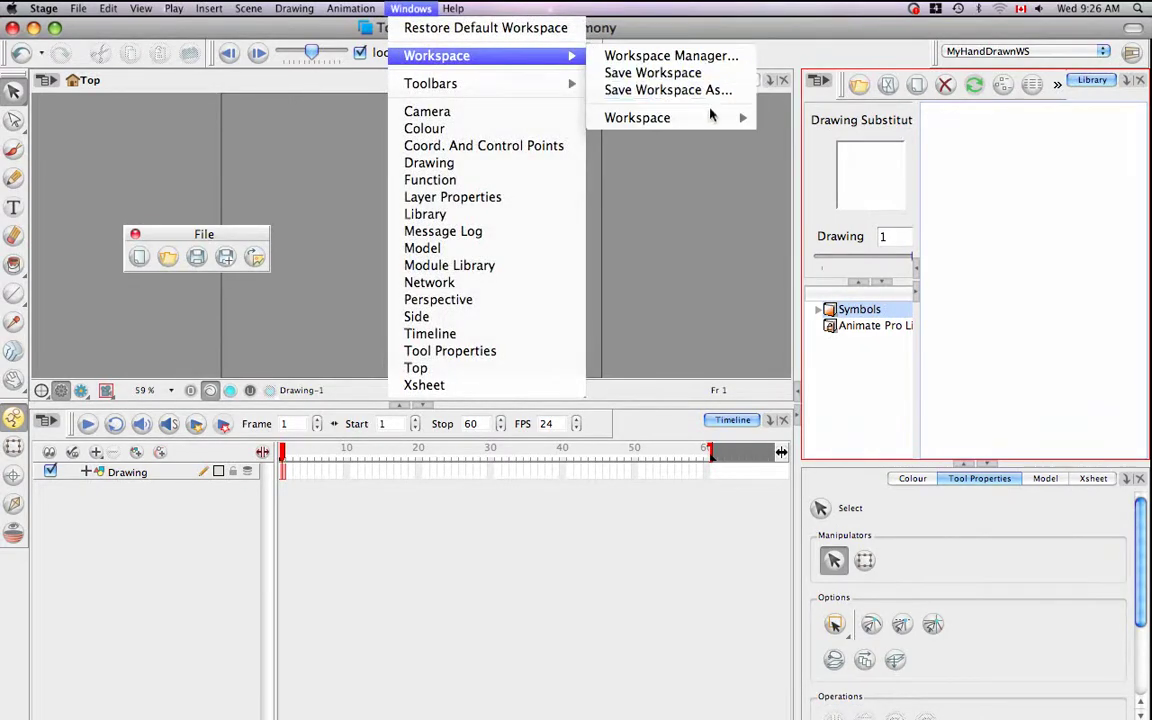
mouse_move(637, 118)
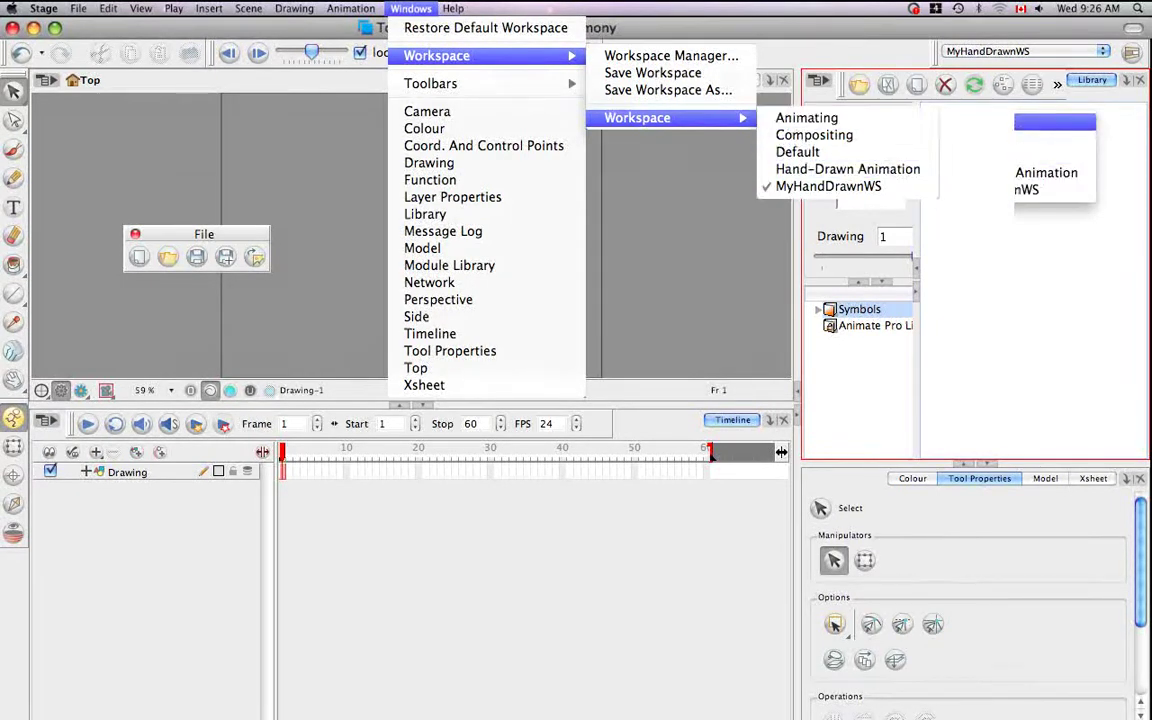
left_click(766, 175)
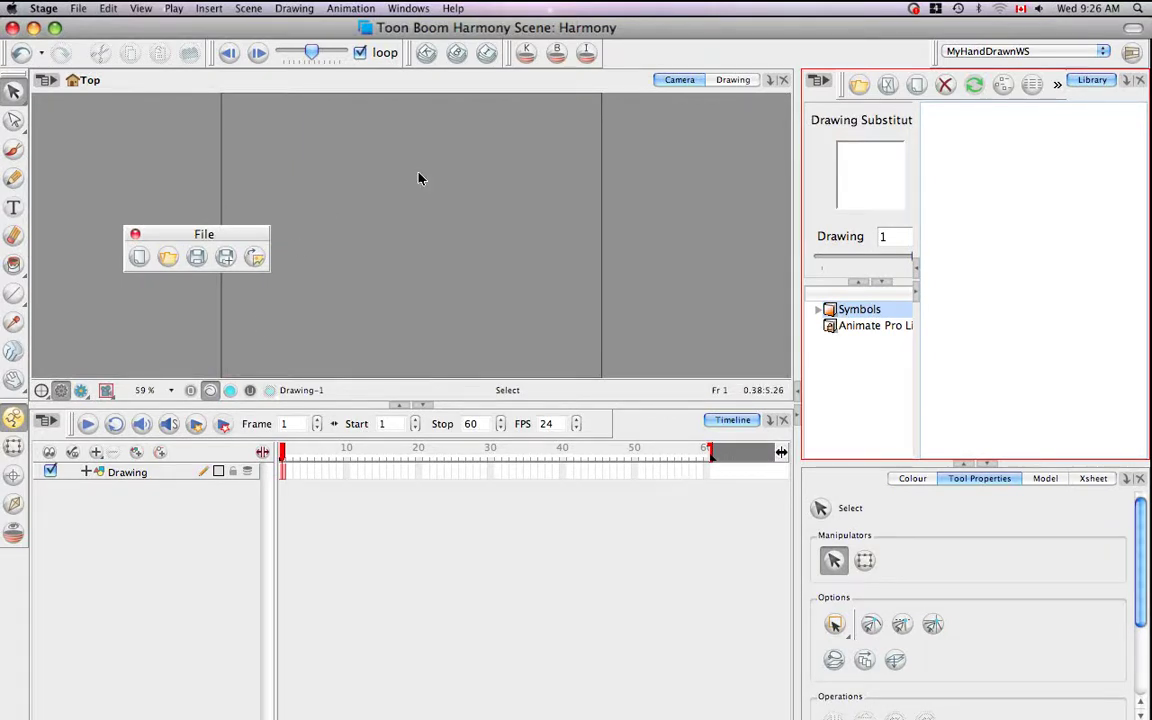
Dock the File toolbar back in the top row and resave MyHandDrawnWS
mouse_move(131, 228)
left_mouse_down()
mouse_move(94, 152)
mouse_move(20, 52)
left_mouse_up()
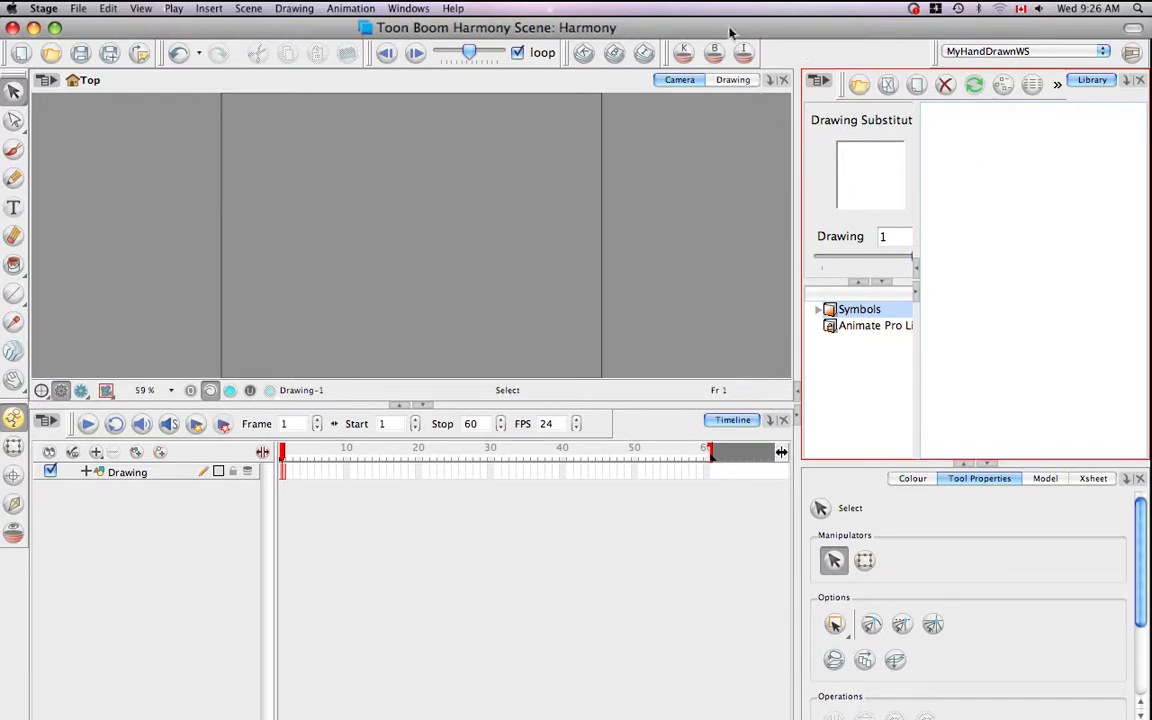
left_click(411, 9)
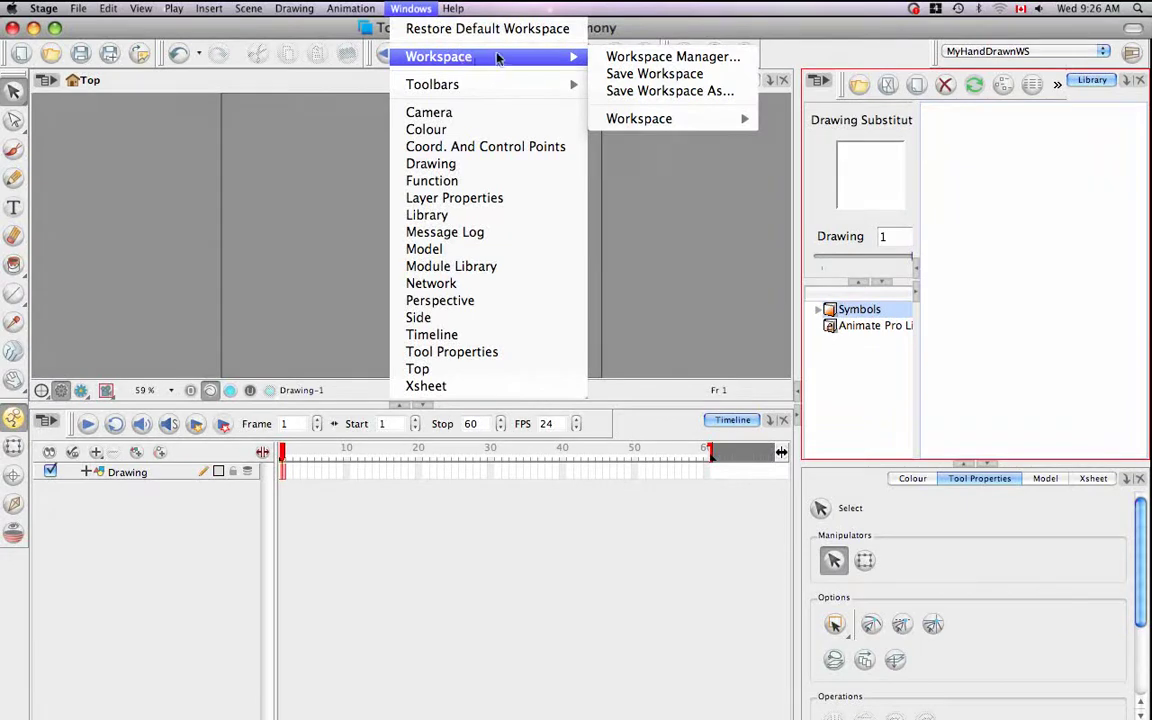
left_click(650, 73)
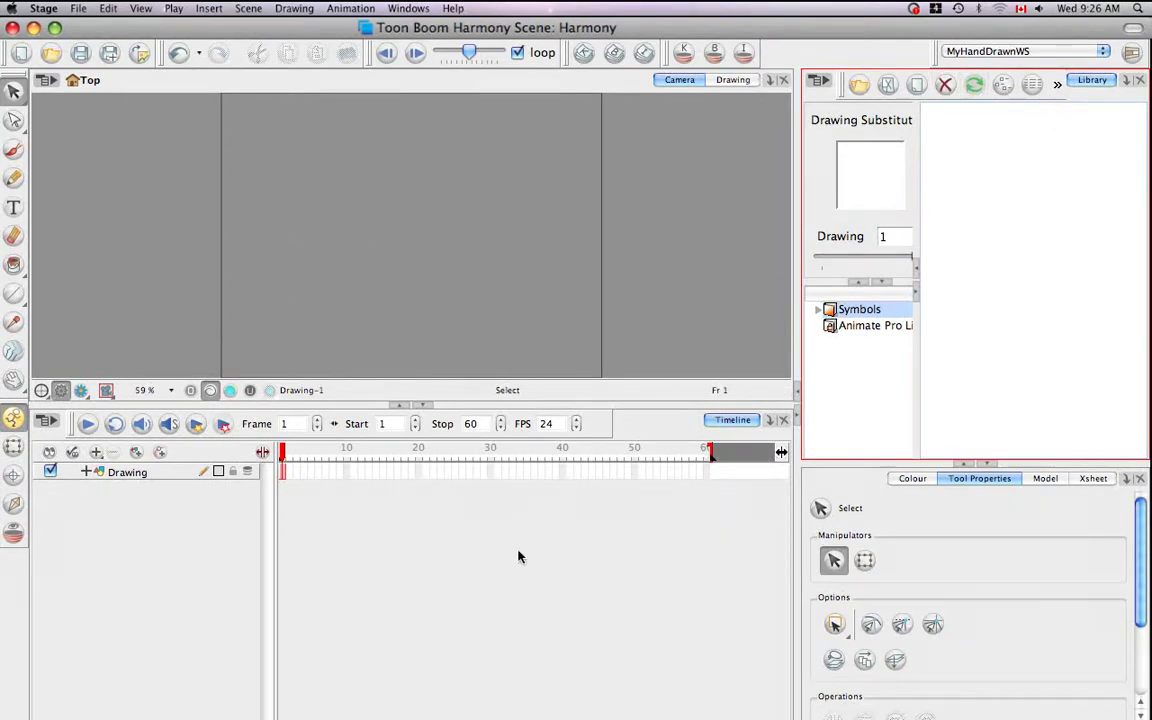
Switch to the Hand-Drawn Animation workspace, then back to the Default workspace
left_click(1104, 50)
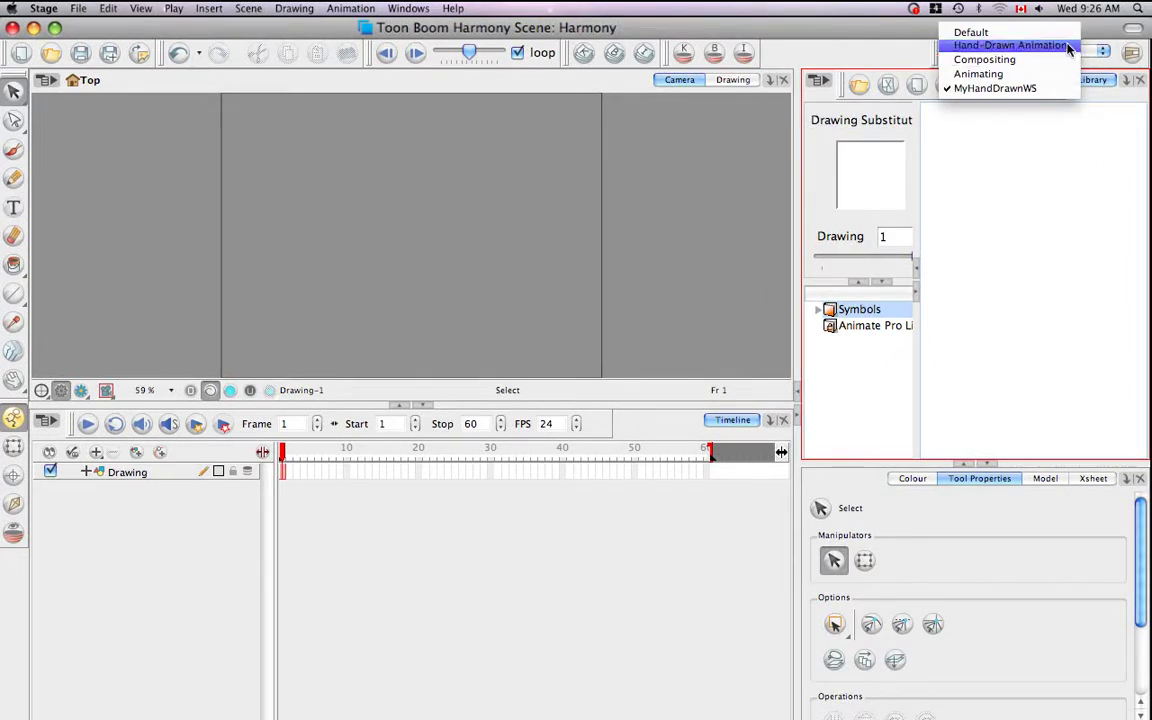
left_click(1068, 46)
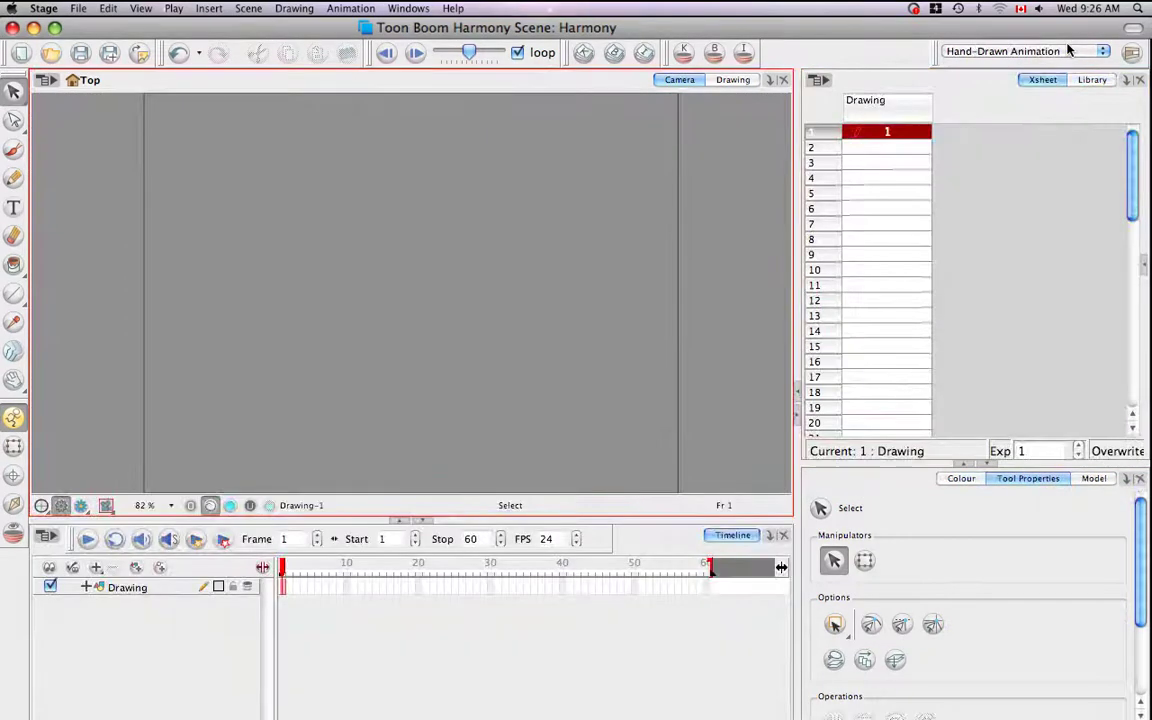
left_click(1070, 50)
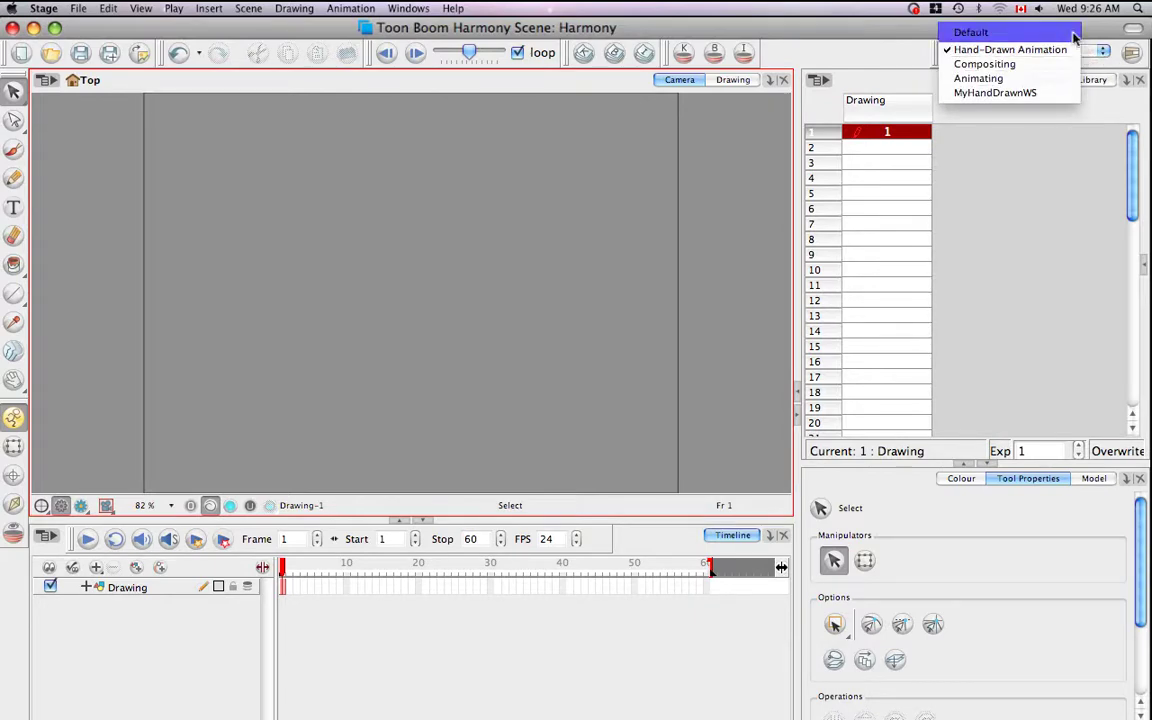
left_click(1074, 37)
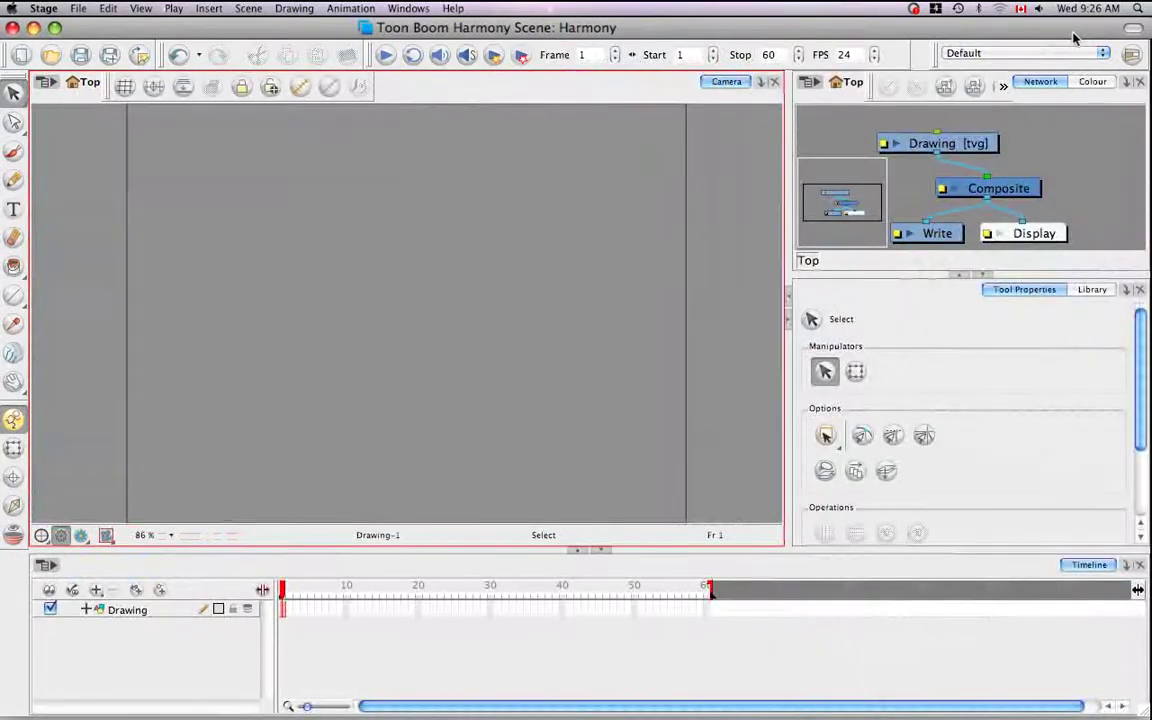
Confirm Default is still selected in the workspace list, then open the Windows > Workspace options
left_click(1101, 54)
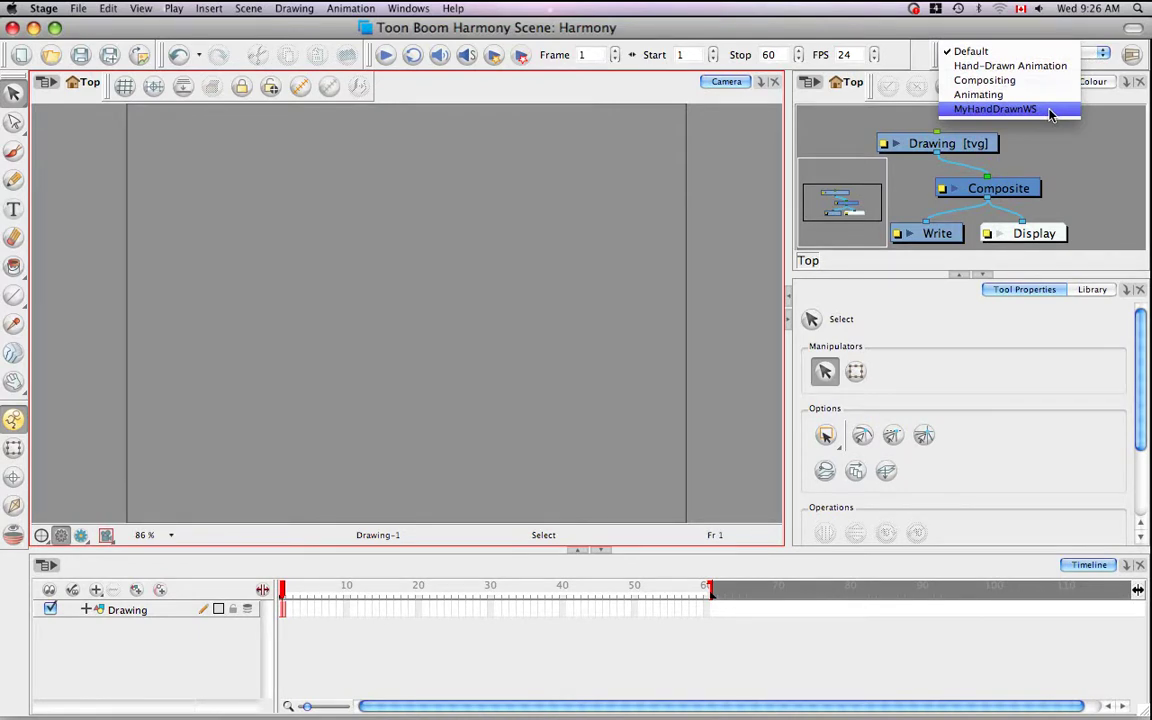
key("Escape")
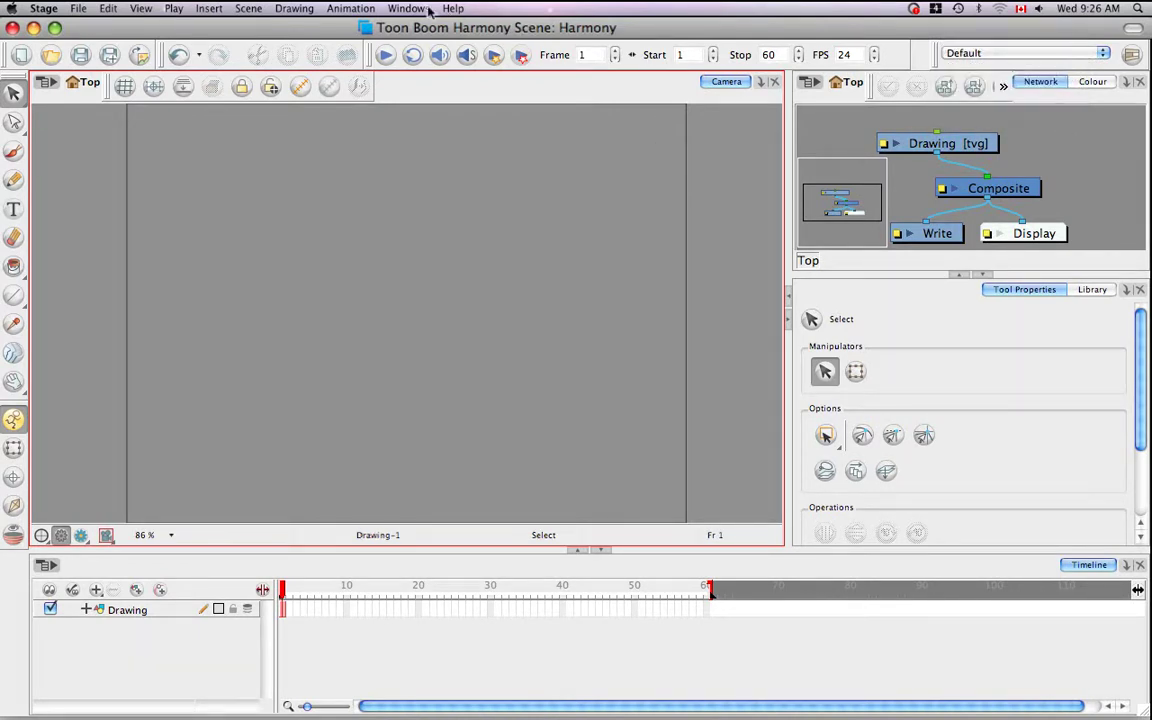
left_click(413, 9)
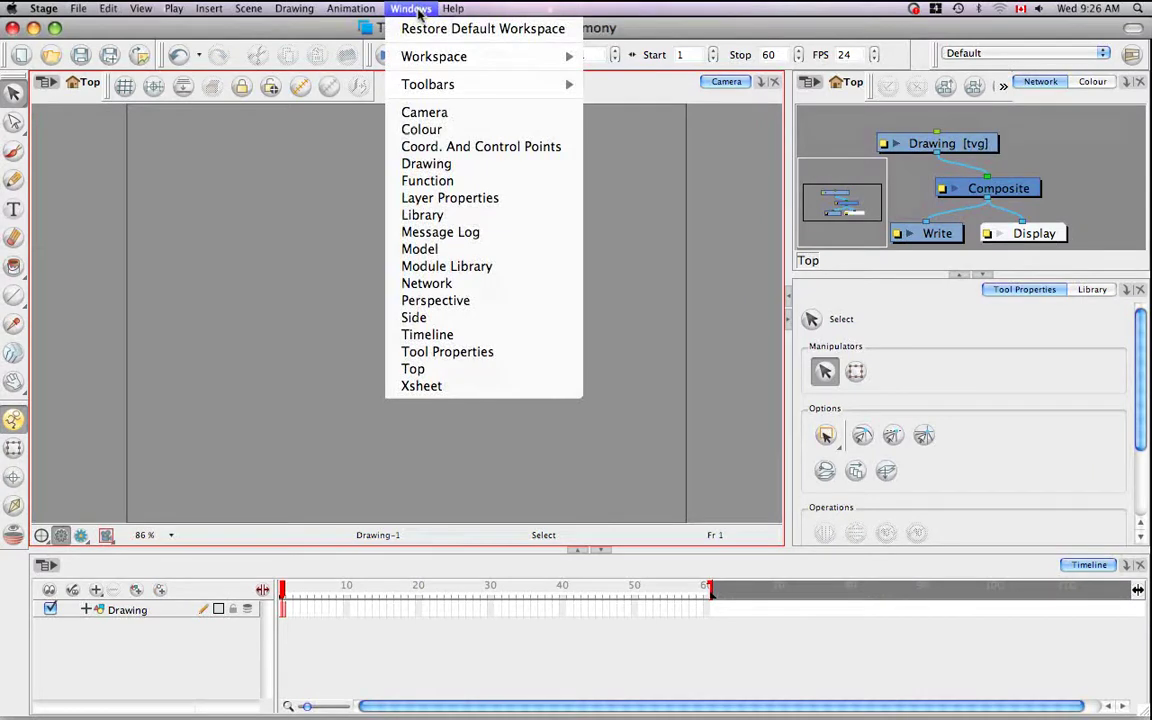
mouse_move(434, 57)
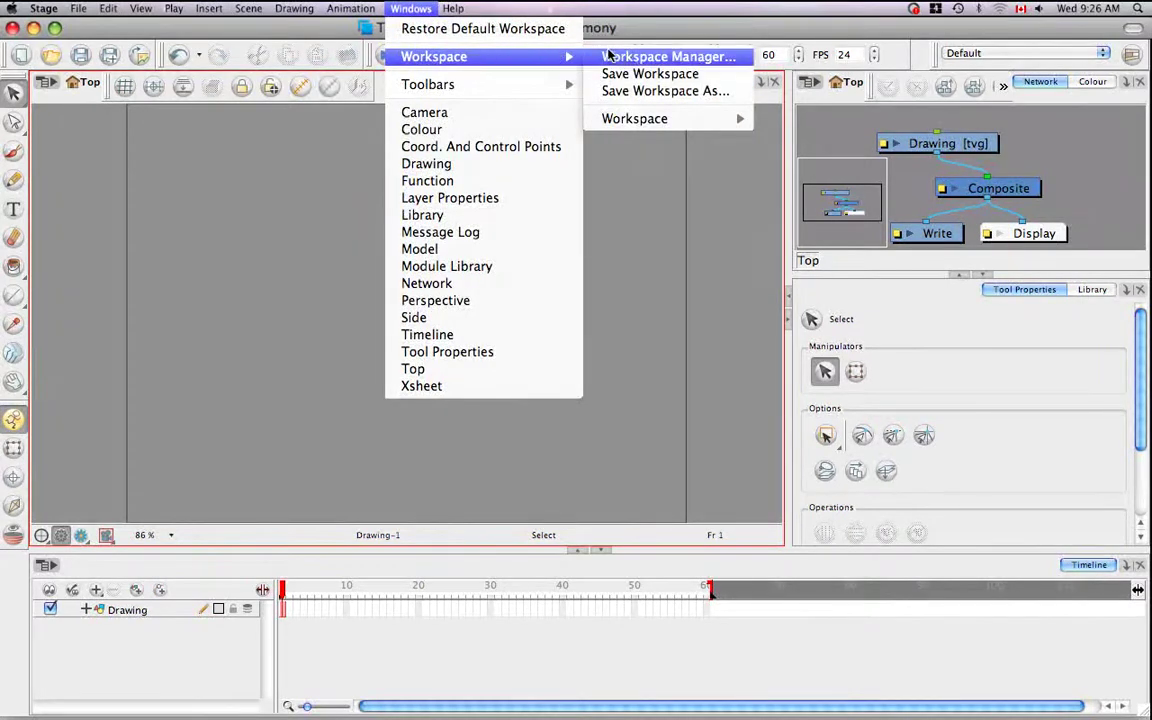
Remove MyHandDrawnWS in the Workspace Manager and apply the deletion
left_click(664, 58)
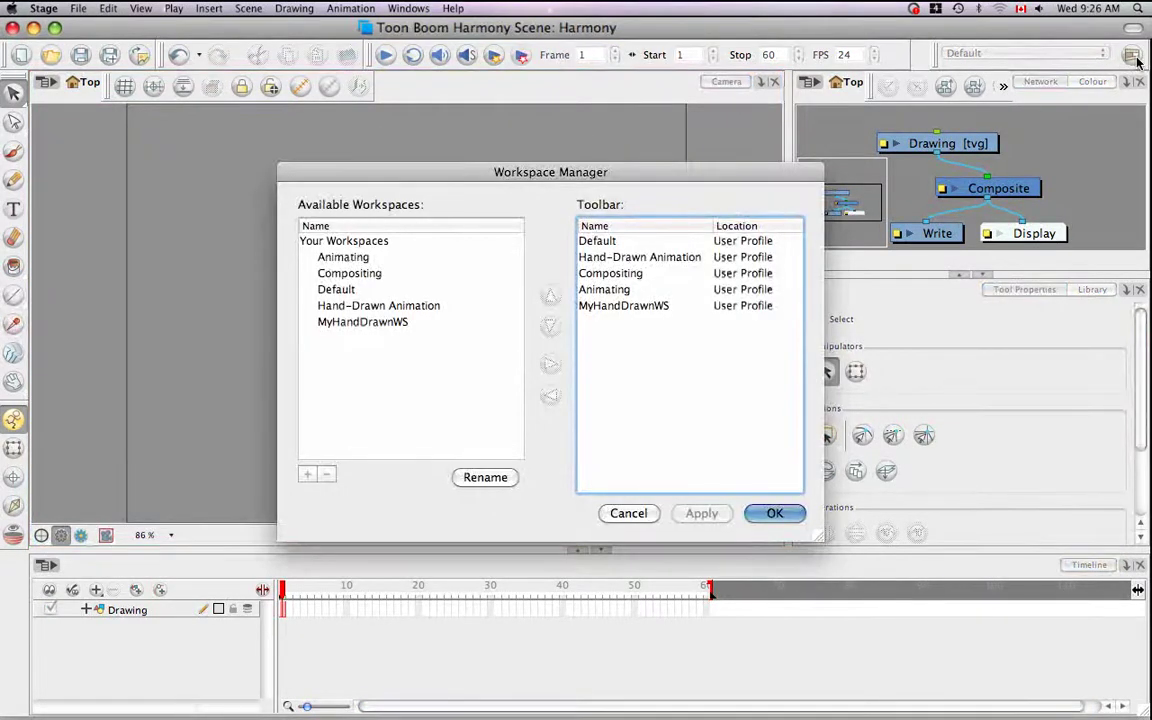
left_click(336, 325)
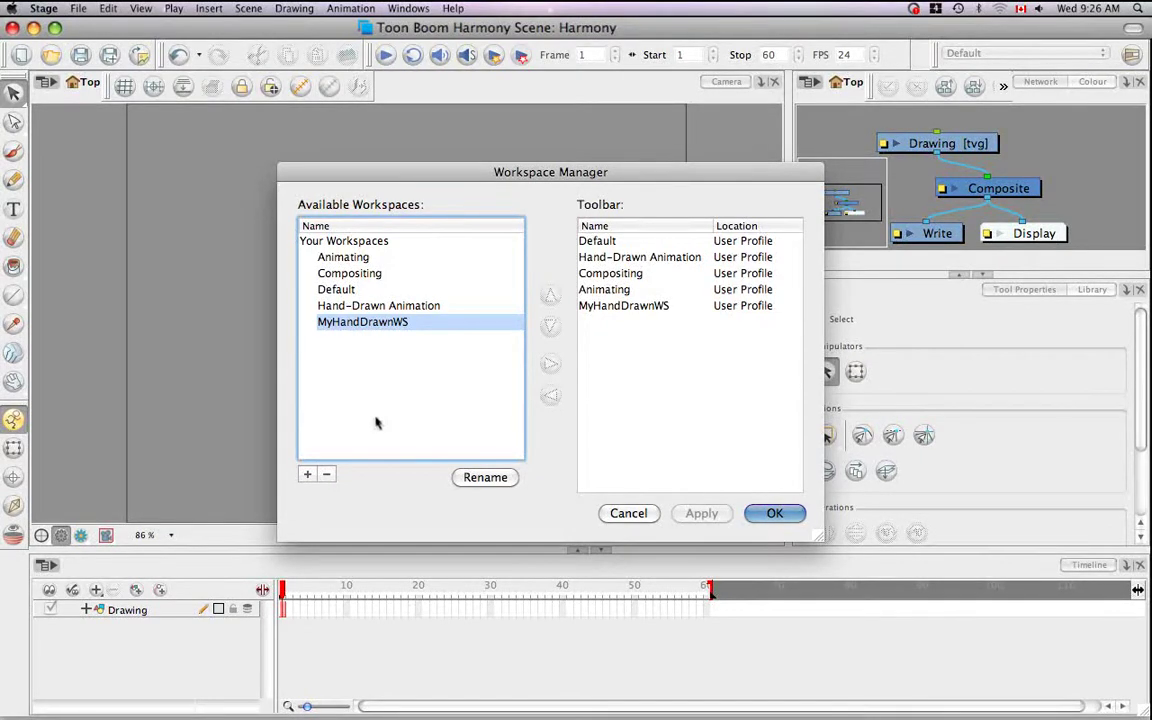
left_click(327, 476)
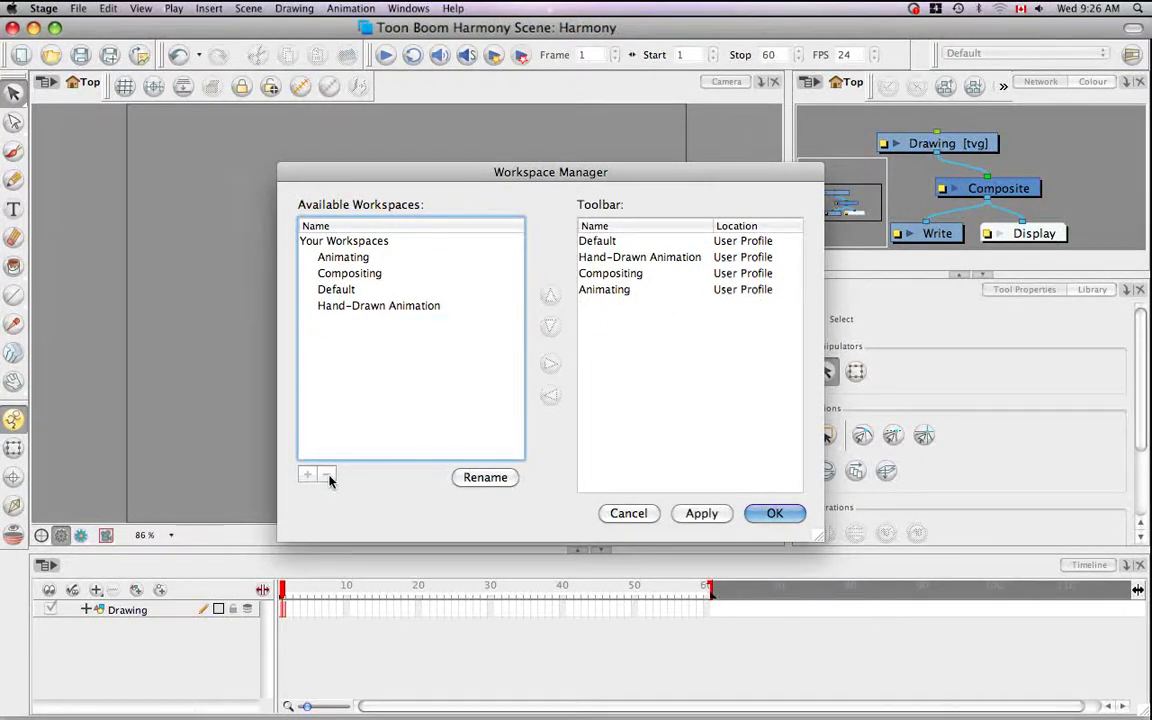
left_click(703, 512)
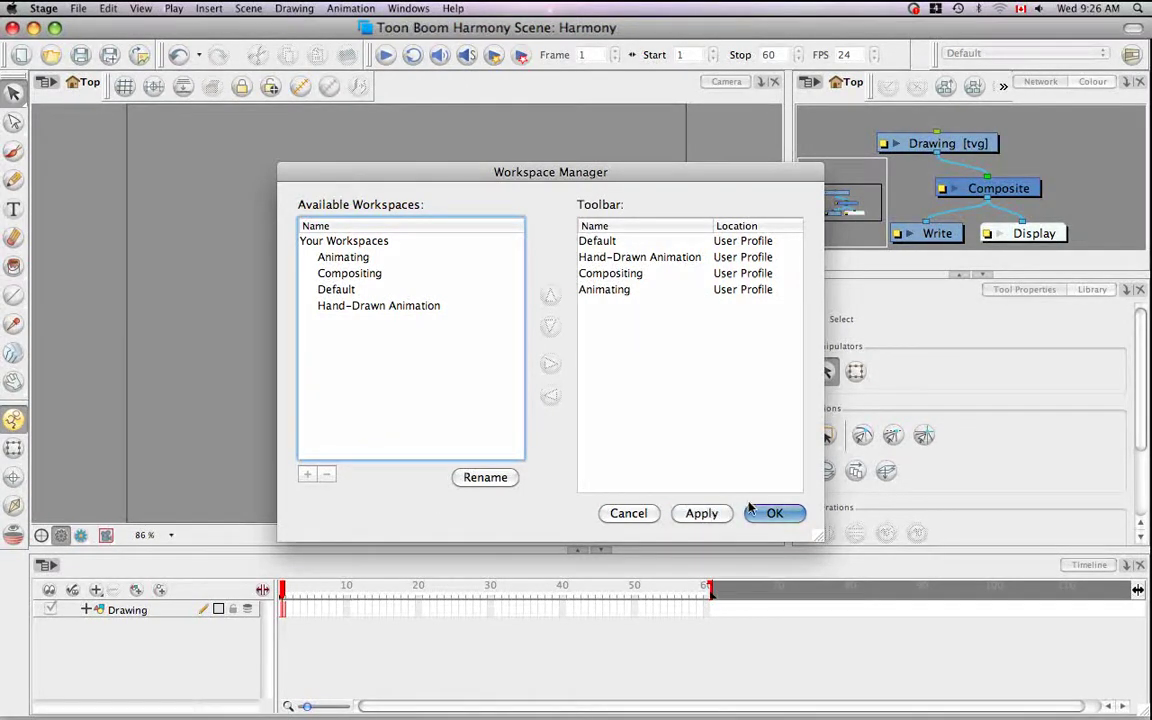
left_click(757, 515)
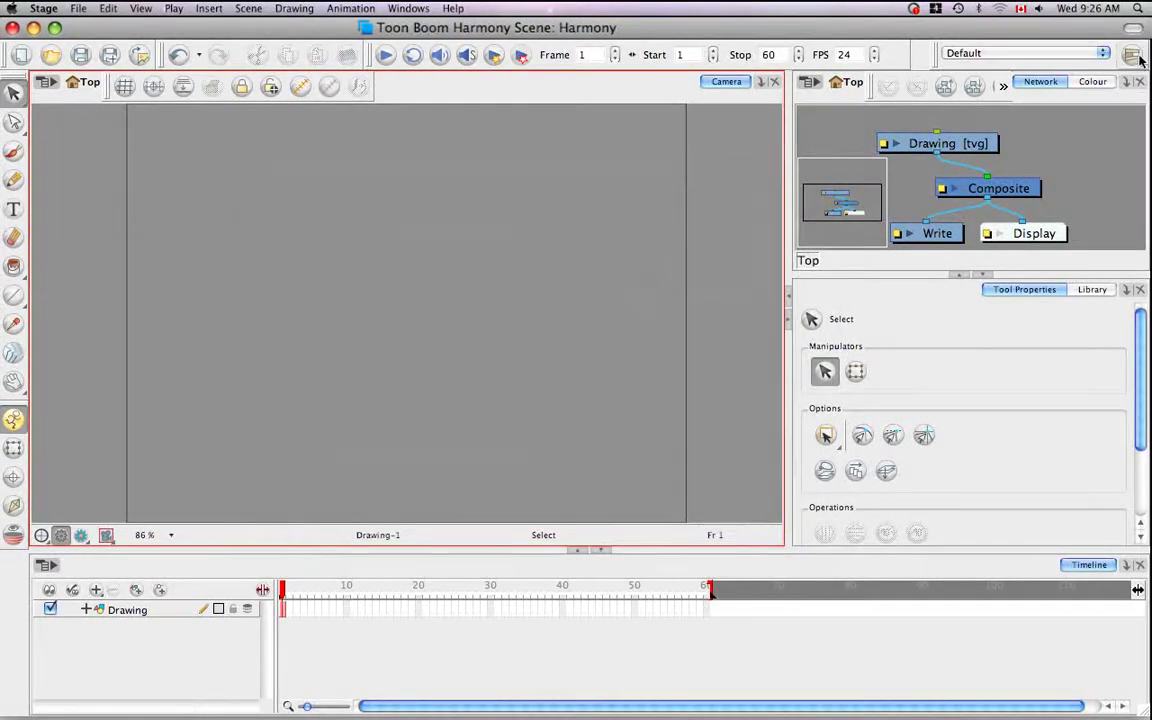
left_click(1103, 56)
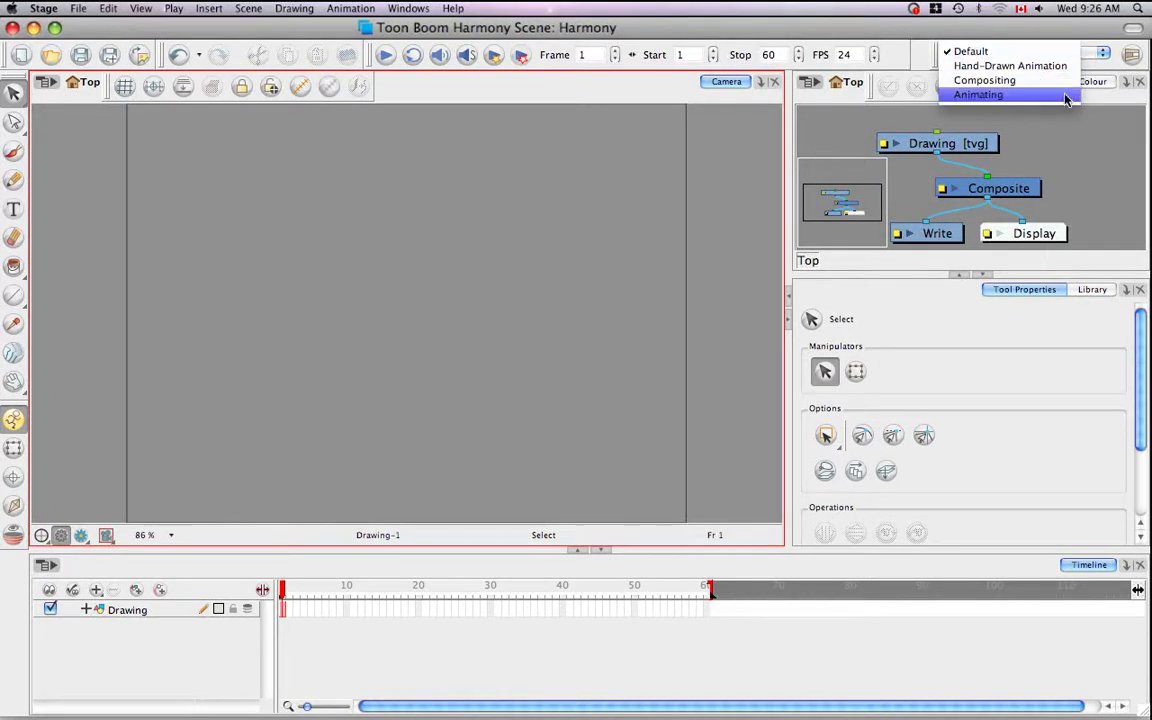
left_click(1089, 46)
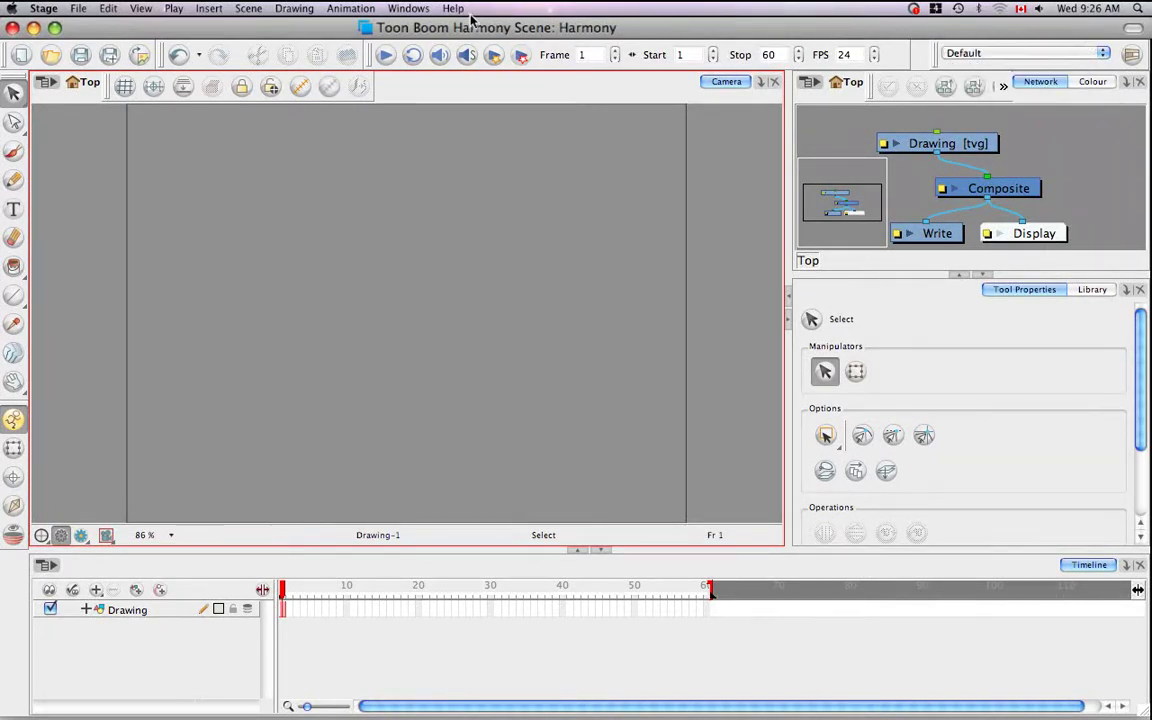
left_click(411, 8)
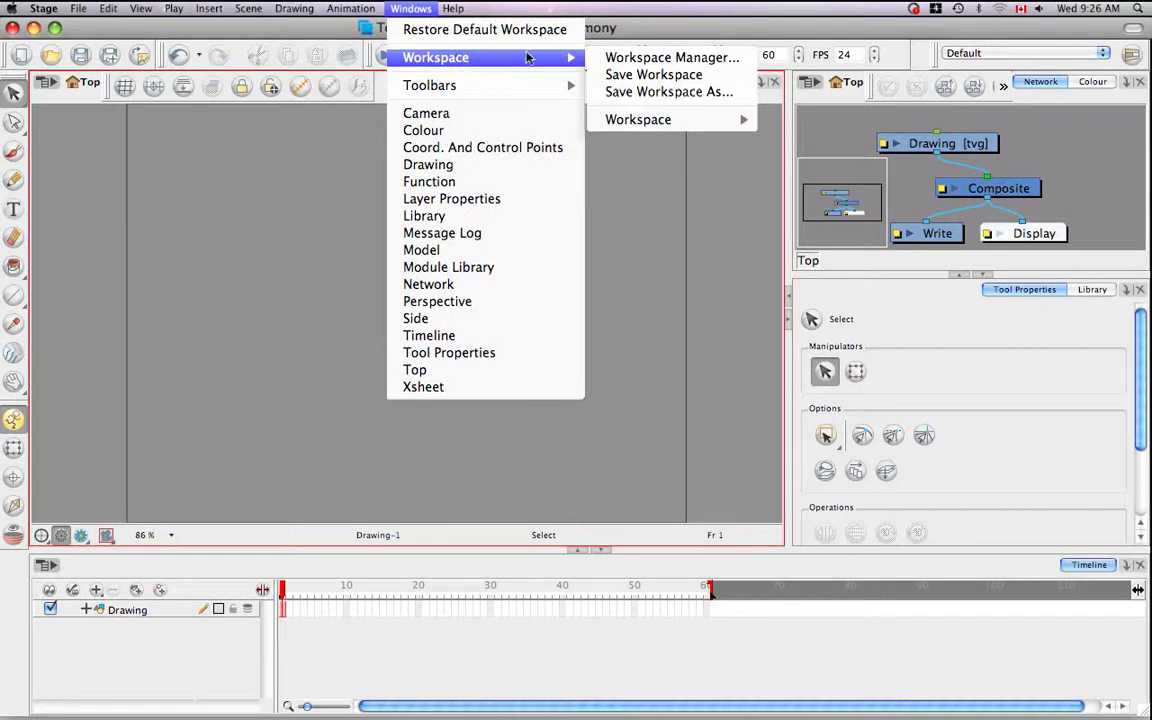
mouse_move(436, 57)
mouse_move(638, 120)
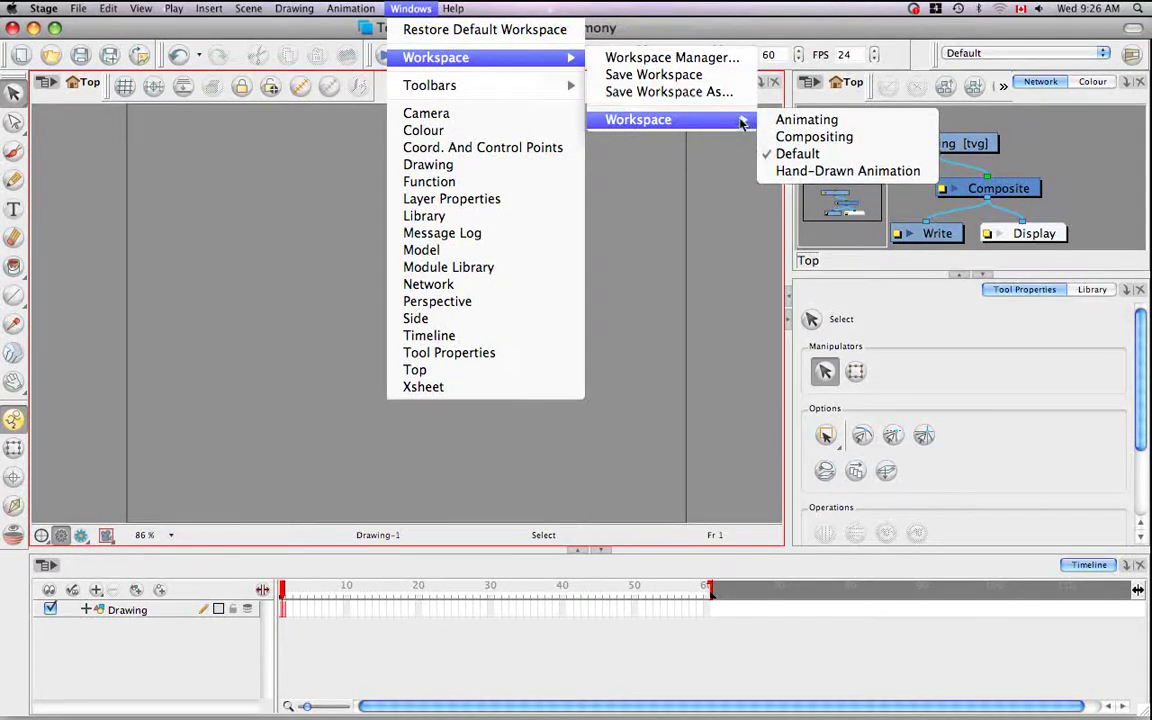
left_click(570, 233)
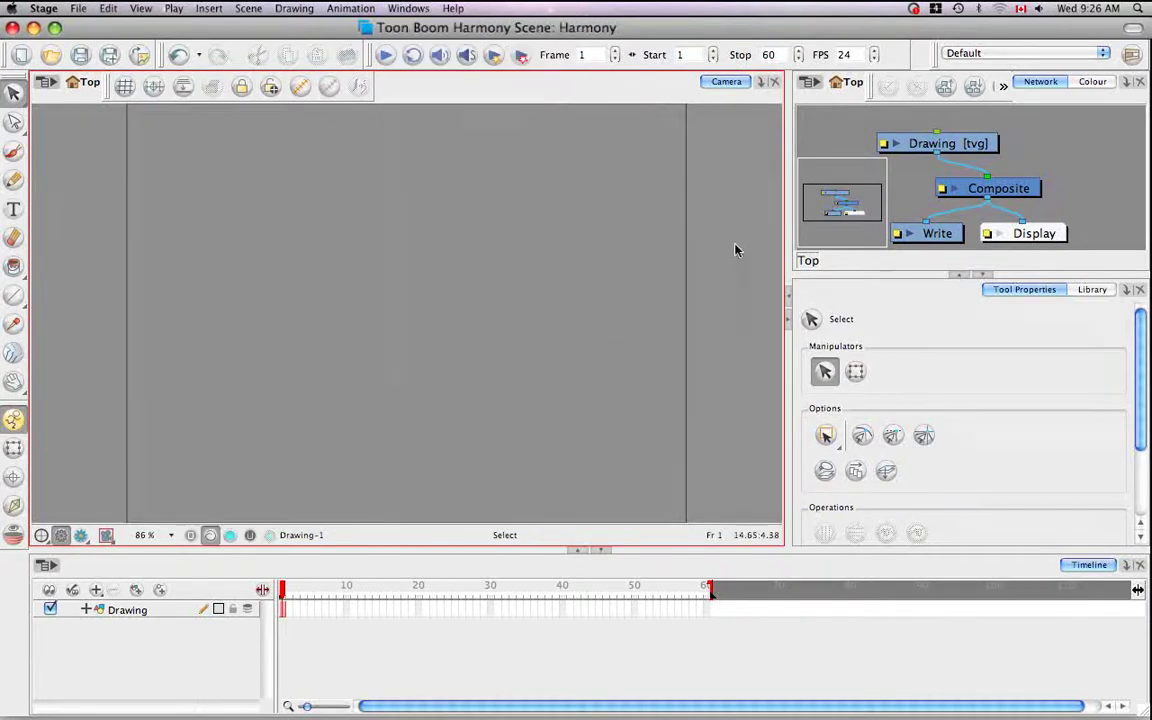